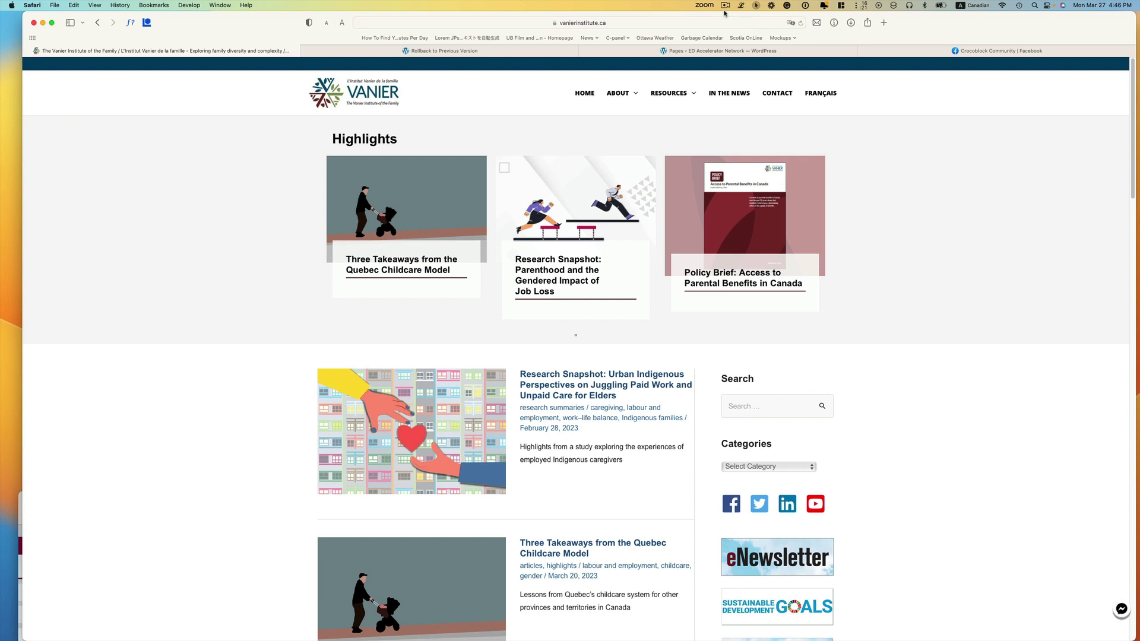
Search the live Vanier Institute site for 'childcare' and scroll through the results list
{"action": "left_click", "coordinate": [760, 405]}
{"action": "type", "text": "childcare"}
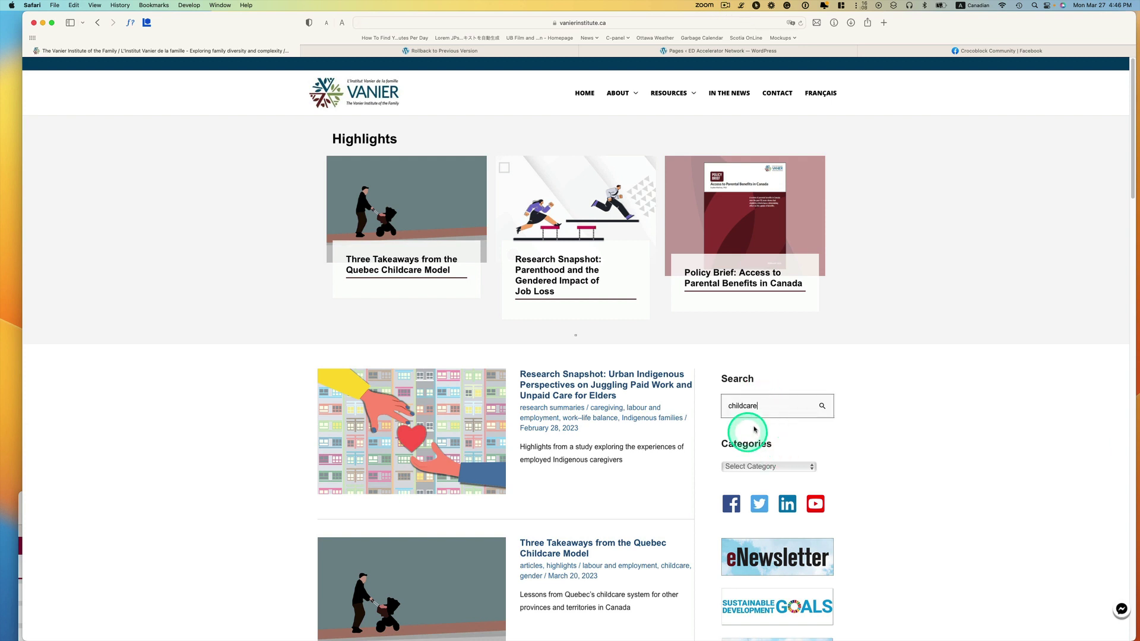
{"action": "left_click", "coordinate": [823, 408]}
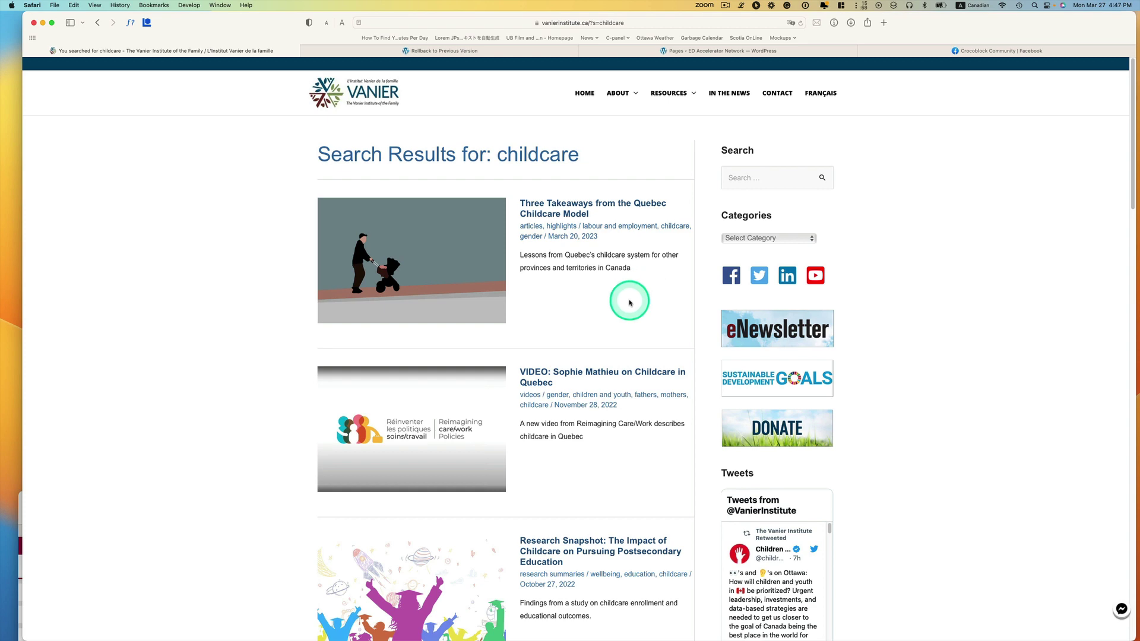
{"action": "scroll", "coordinate": [629, 303], "scroll_direction": "down", "scroll_amount": 5}
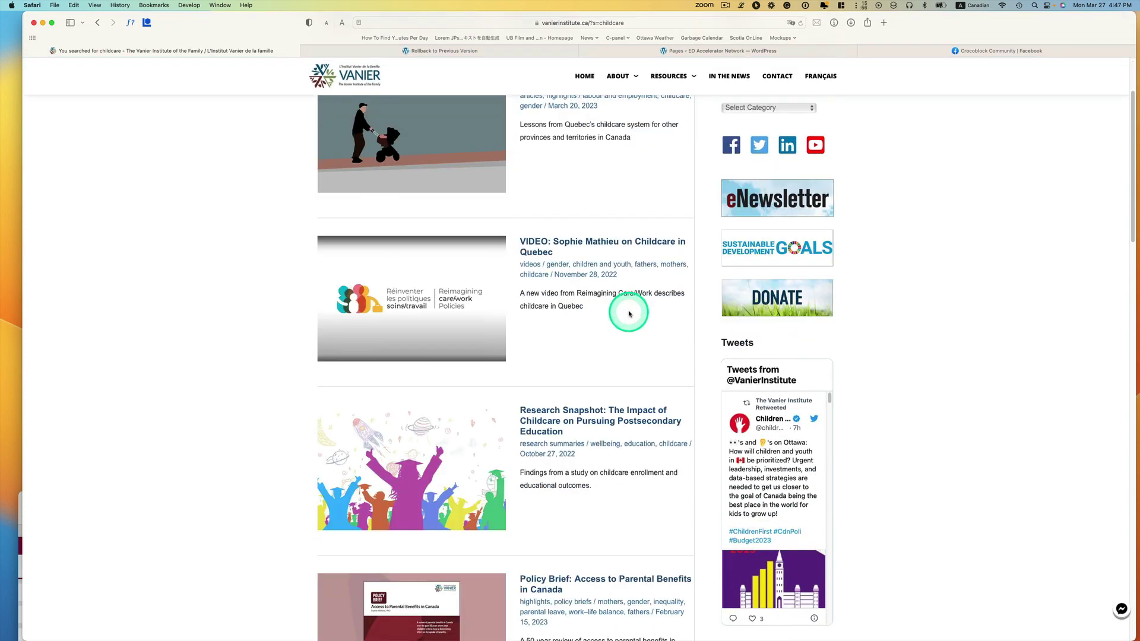
{"action": "scroll", "coordinate": [629, 313], "scroll_direction": "up", "scroll_amount": 3}
{"action": "scroll", "coordinate": [627, 313], "scroll_direction": "up", "scroll_amount": 2}
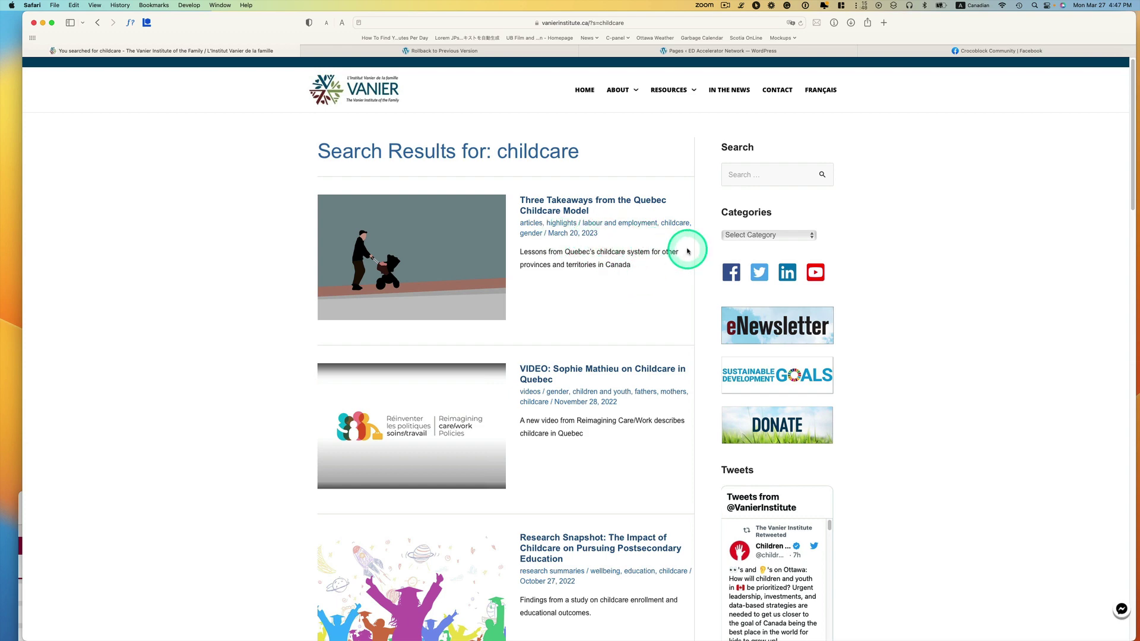
{"action": "scroll", "coordinate": [536, 397], "scroll_direction": "down", "scroll_amount": 5}
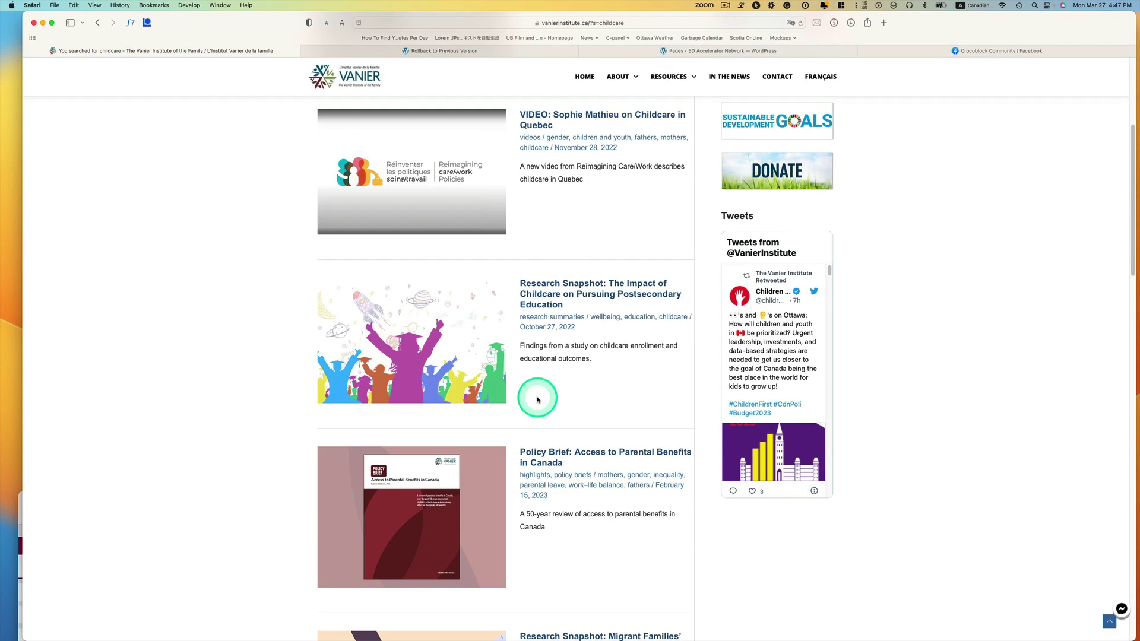
{"action": "scroll", "coordinate": [563, 387], "scroll_direction": "up", "scroll_amount": 5}
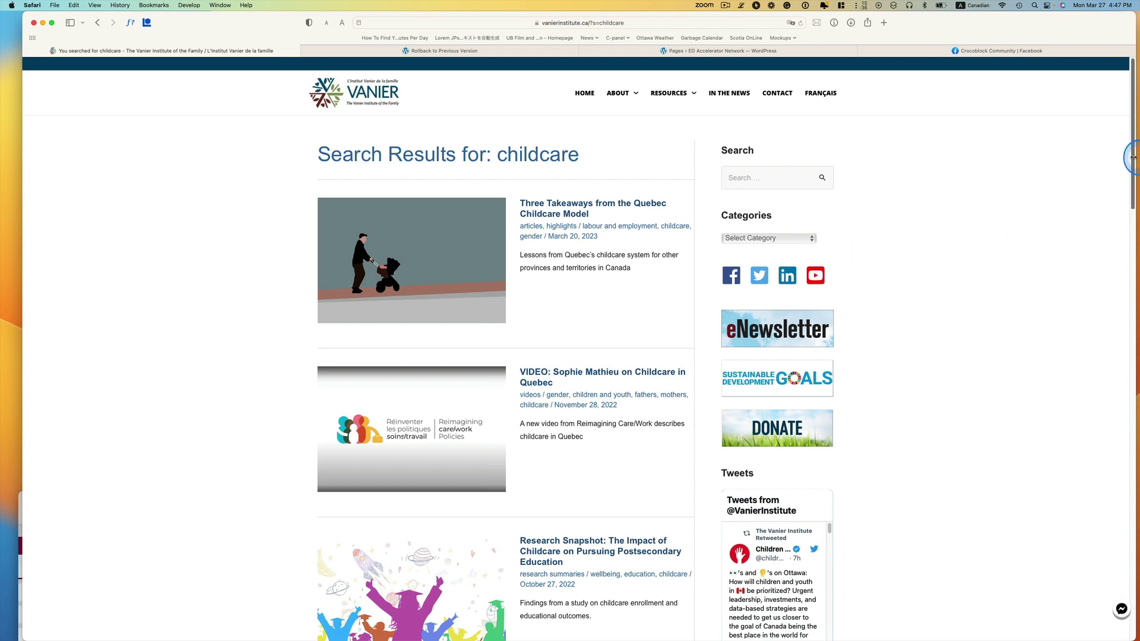
Narrow Safari to phone width to check the mobile childcare results, then switch to the staging site's results
{"action": "left_click_drag", "start_coordinate": [1133, 157], "coordinate": [217, 224]}
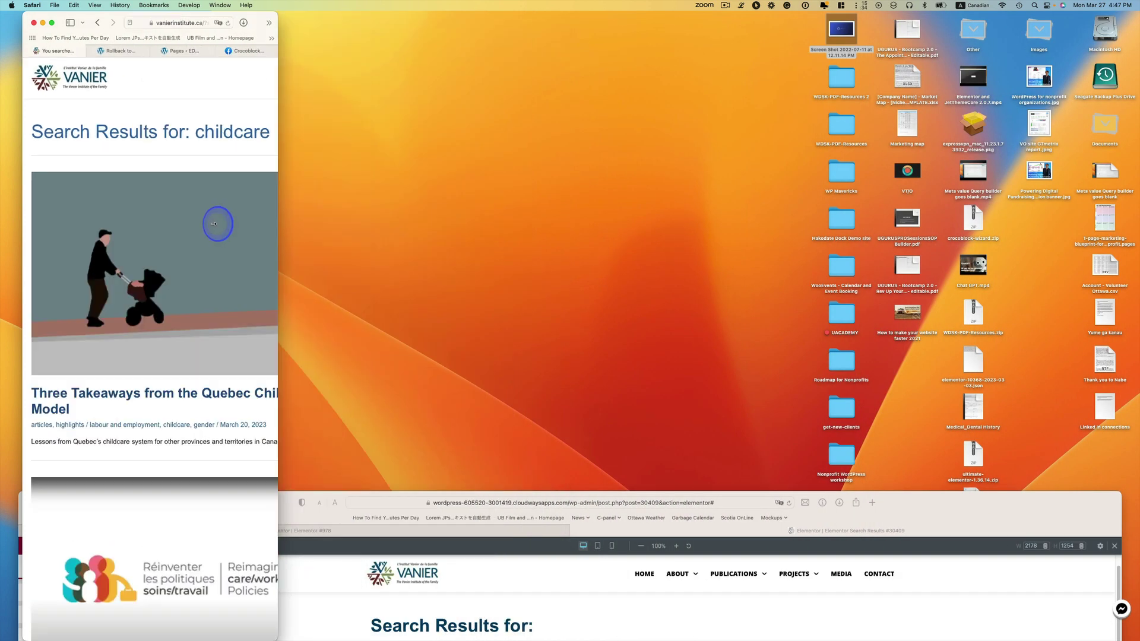
{"action": "left_click_drag", "start_coordinate": [249, 21], "coordinate": [681, 23]}
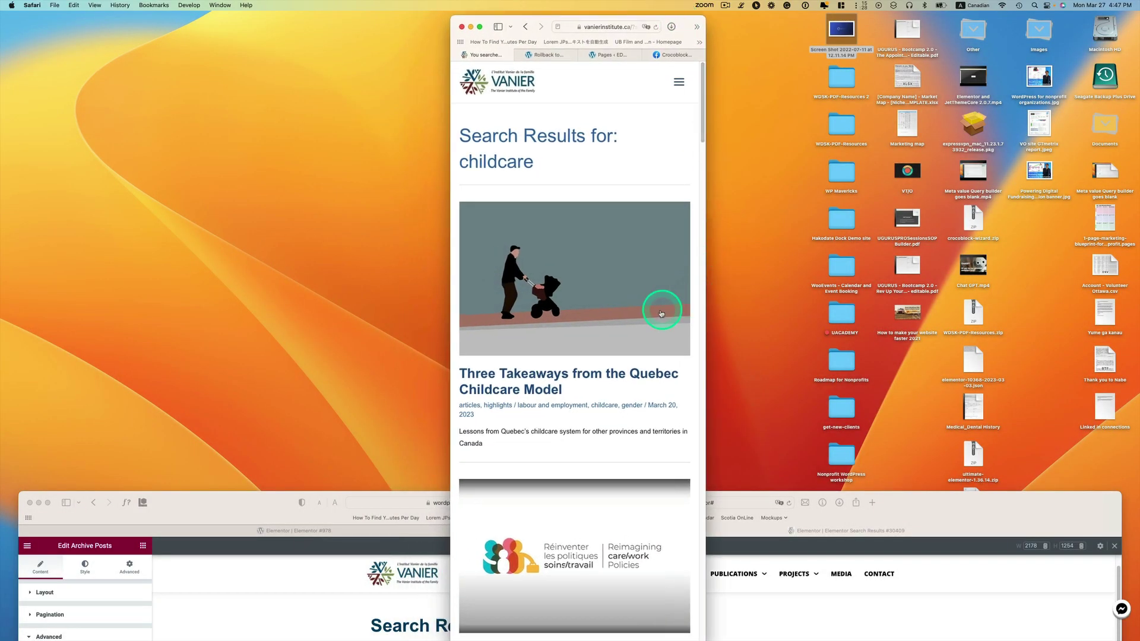
{"action": "scroll", "coordinate": [657, 316], "scroll_direction": "down", "scroll_amount": 5}
{"action": "scroll", "coordinate": [657, 316], "scroll_direction": "down", "scroll_amount": 20}
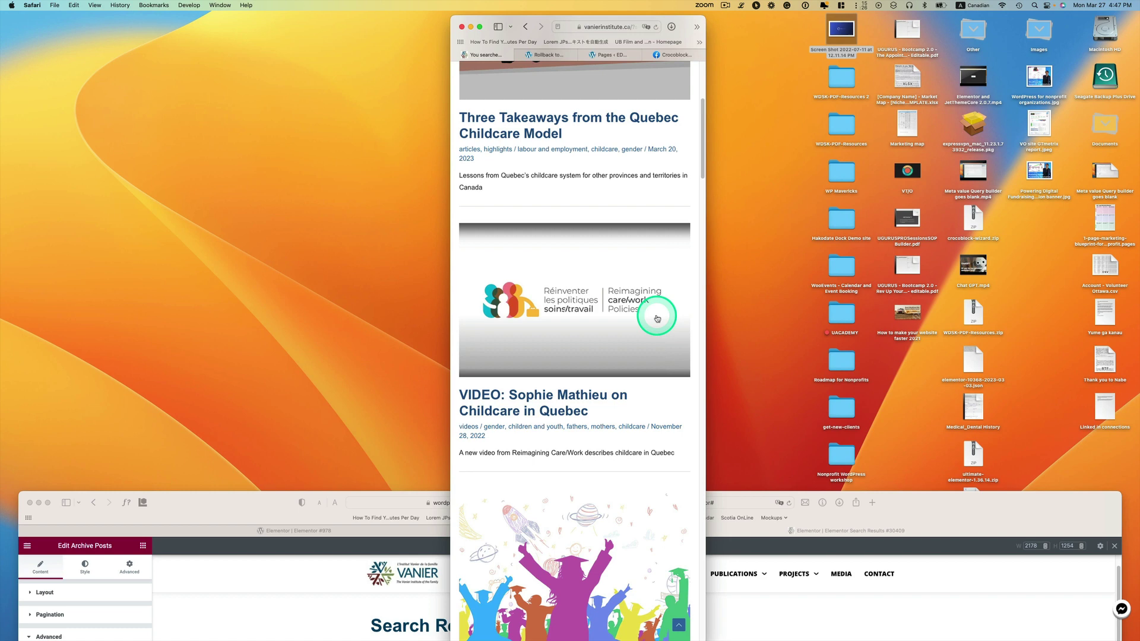
{"action": "scroll", "coordinate": [655, 320], "scroll_direction": "down", "scroll_amount": 10}
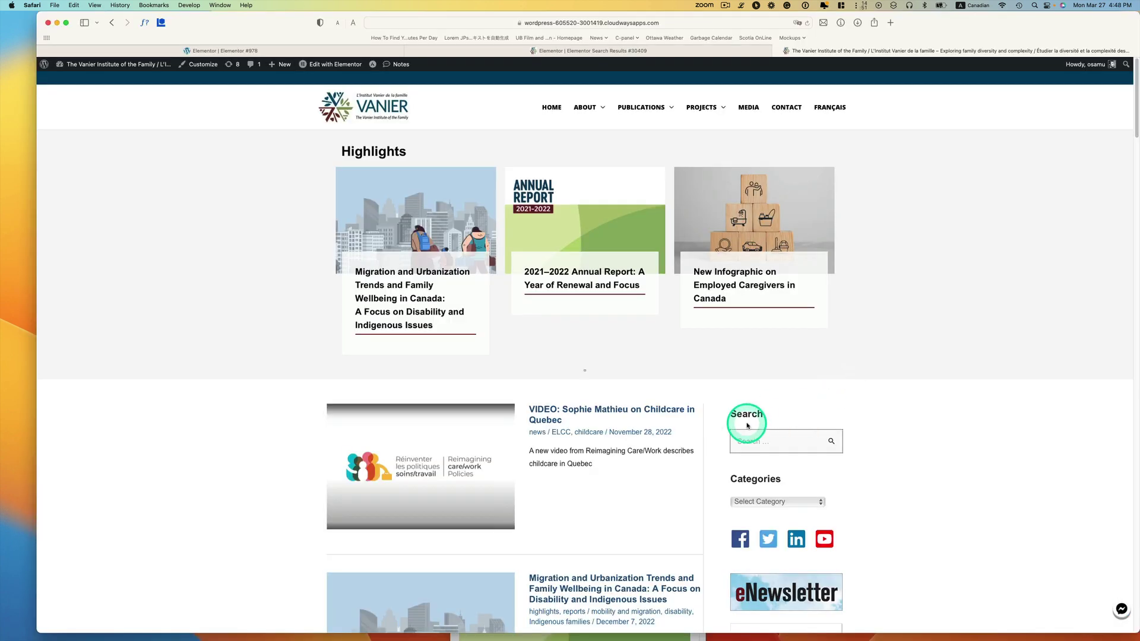
{"action": "left_click", "coordinate": [754, 441]}
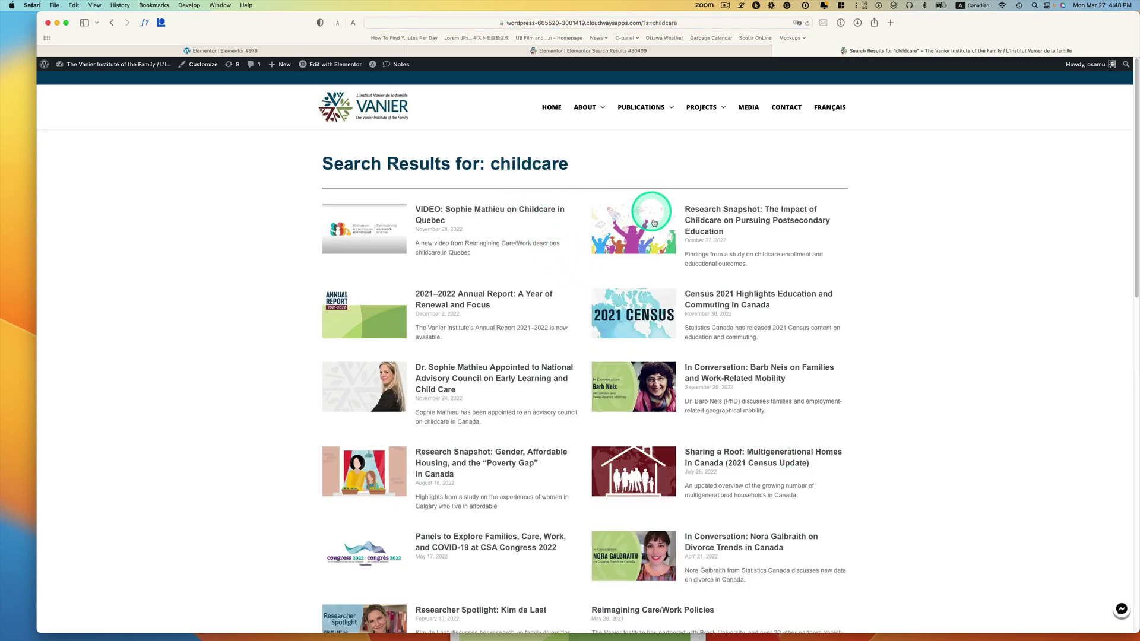
{"action": "scroll", "coordinate": [689, 302], "scroll_direction": "down", "scroll_amount": 1}
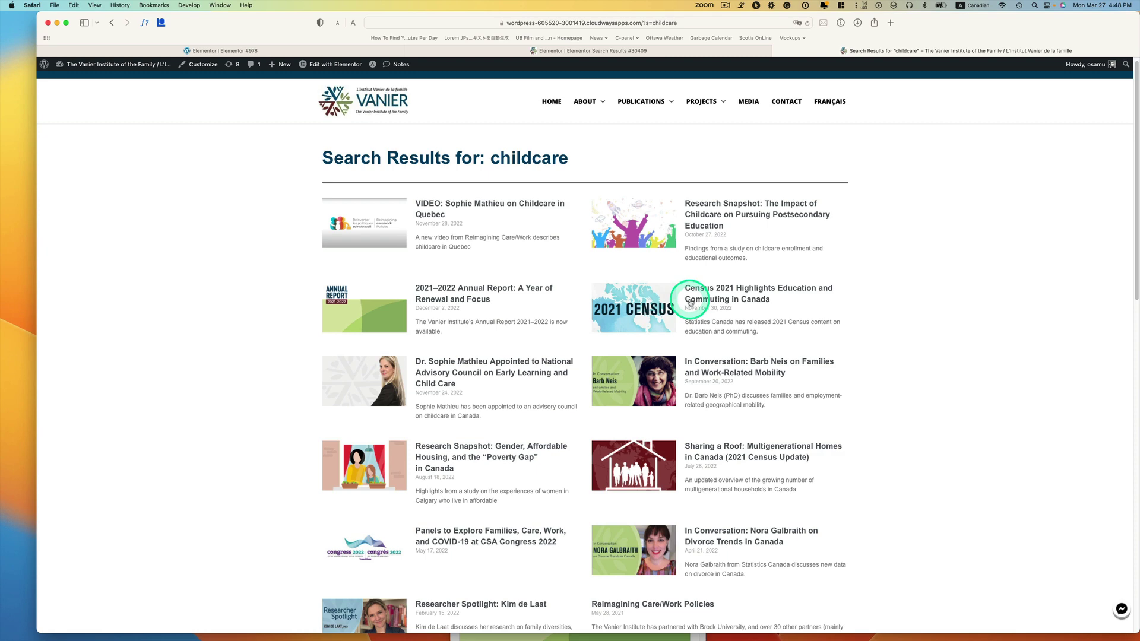
{"action": "scroll", "coordinate": [682, 303], "scroll_direction": "down", "scroll_amount": 5}
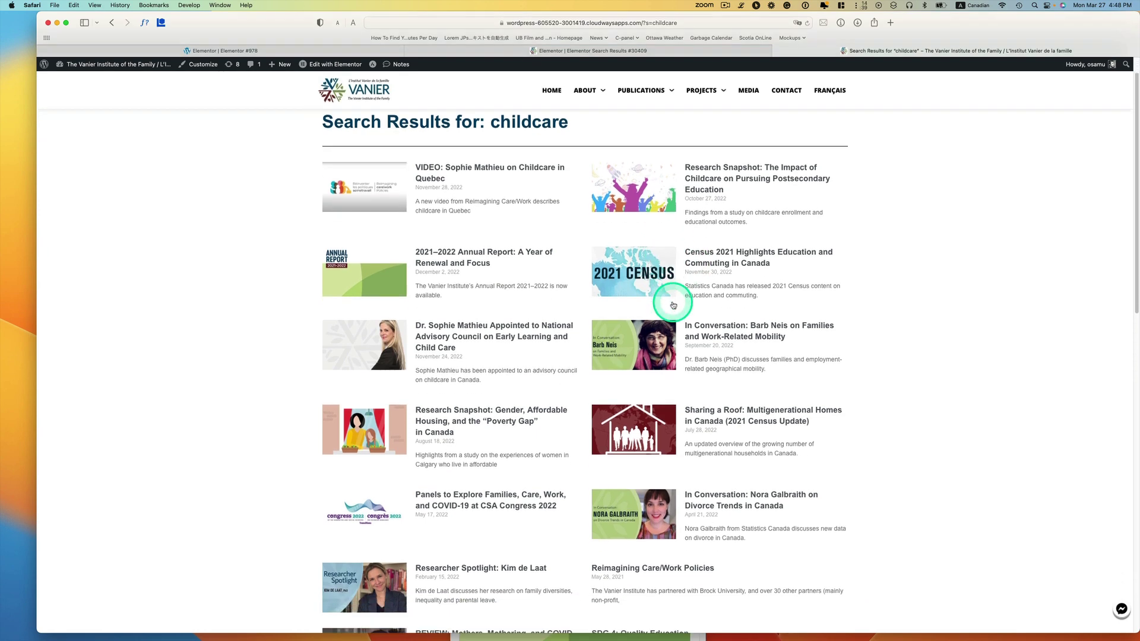
{"action": "scroll", "coordinate": [673, 303], "scroll_direction": "down", "scroll_amount": 2}
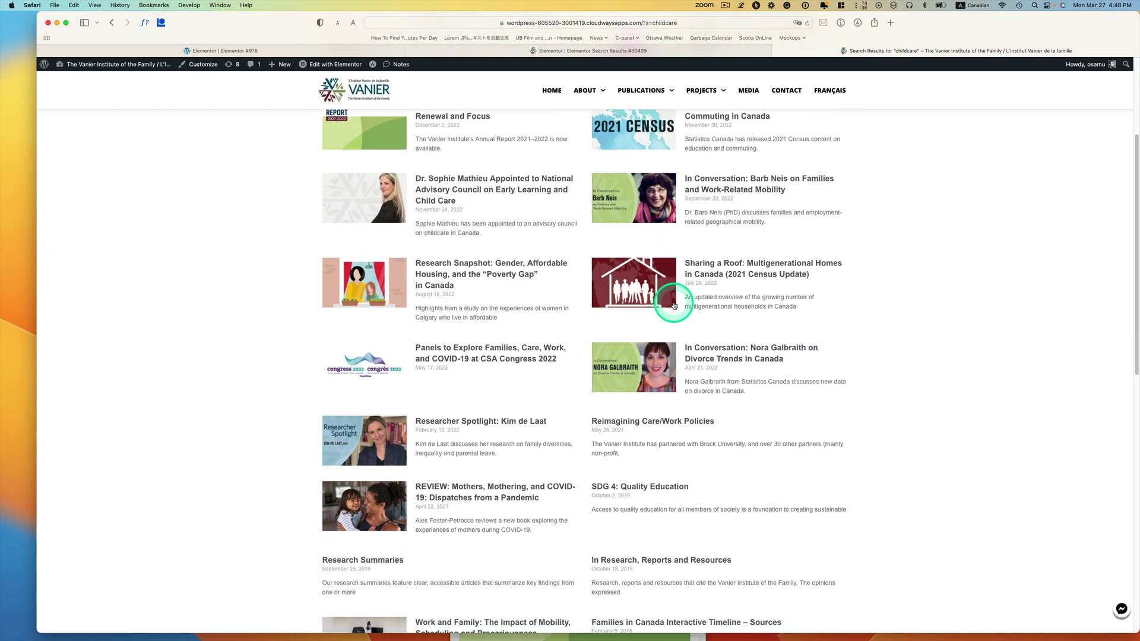
{"action": "scroll", "coordinate": [674, 304], "scroll_direction": "up", "scroll_amount": 5}
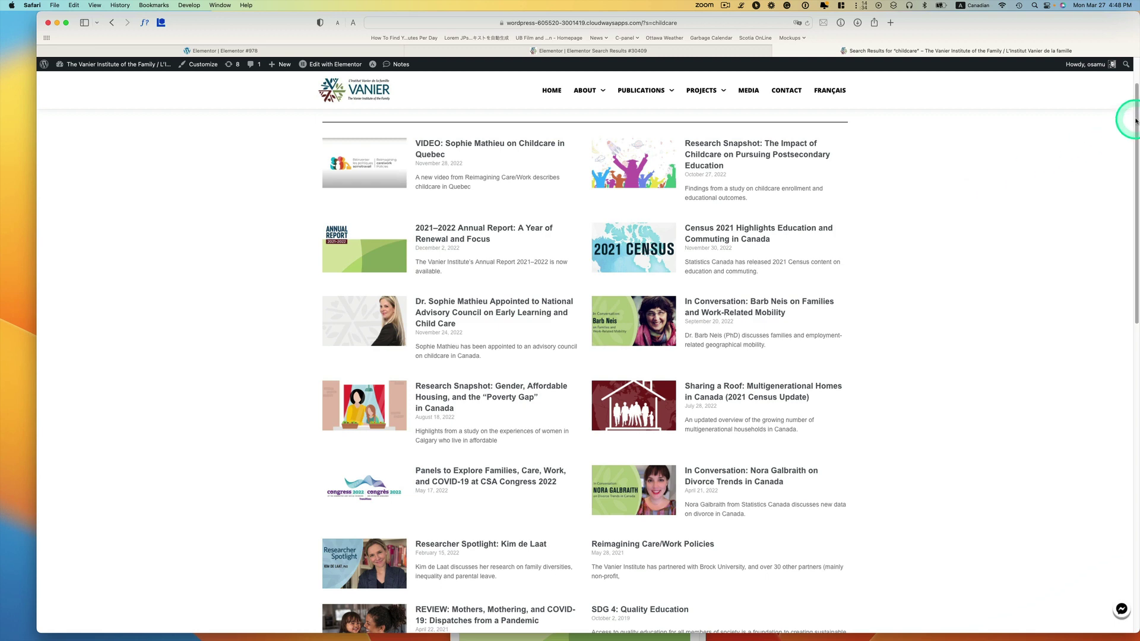
{"action": "left_click_drag", "start_coordinate": [1135, 113], "coordinate": [287, 38]}
{"action": "left_click", "coordinate": [251, 203]}
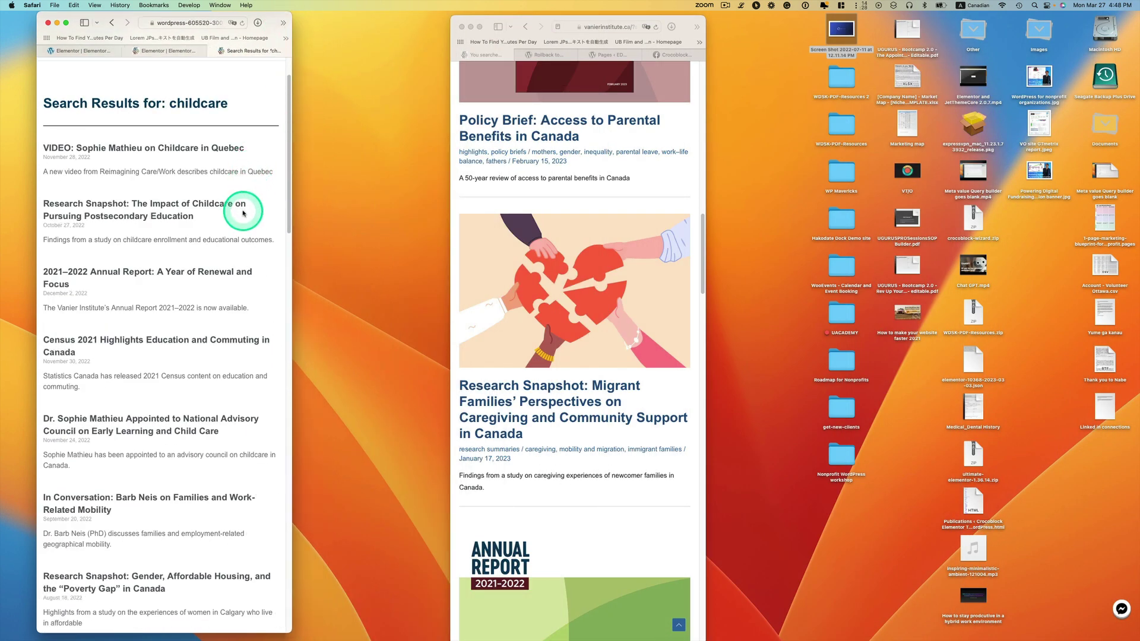
{"action": "scroll", "coordinate": [211, 229], "scroll_direction": "down", "scroll_amount": 10}
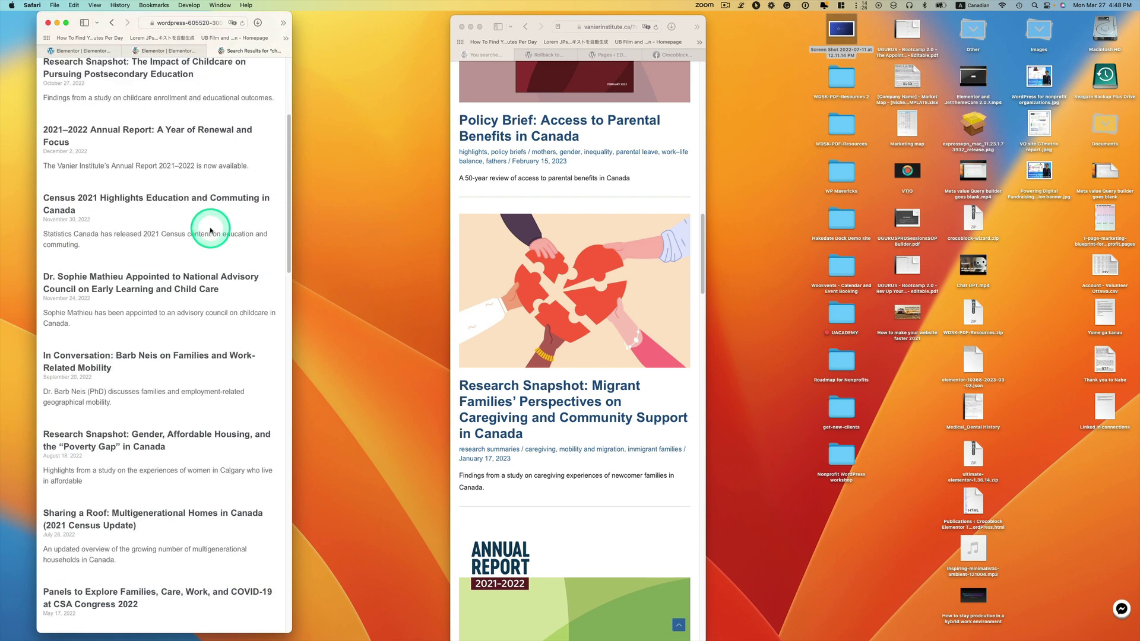
{"action": "scroll", "coordinate": [210, 233], "scroll_direction": "down", "scroll_amount": 10}
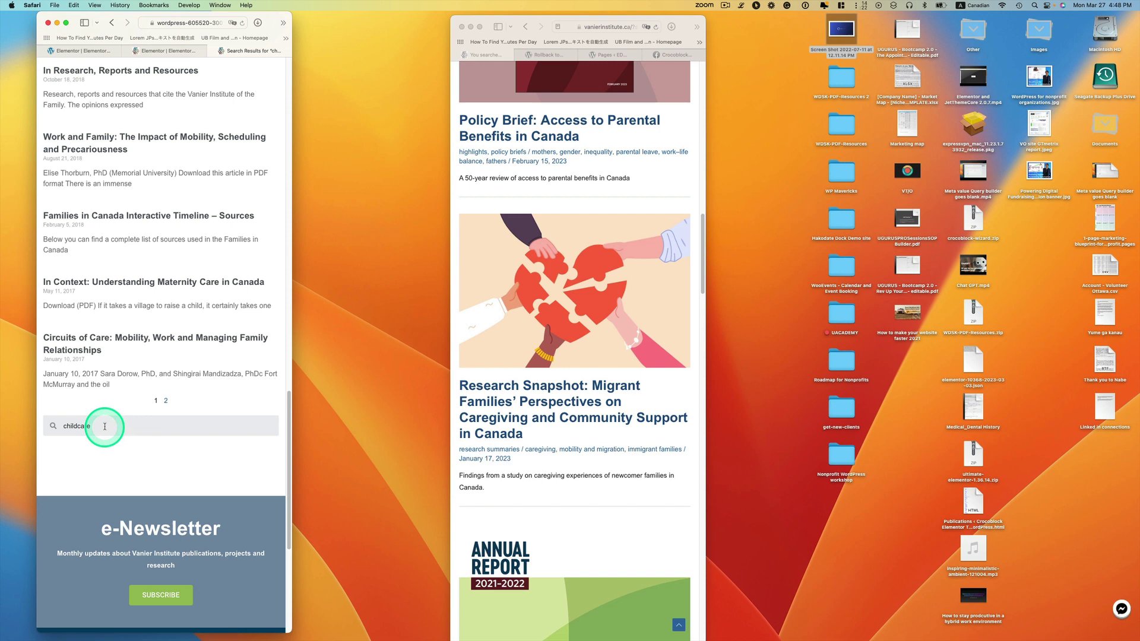
{"action": "left_click_drag", "start_coordinate": [104, 426], "coordinate": [59, 425]}
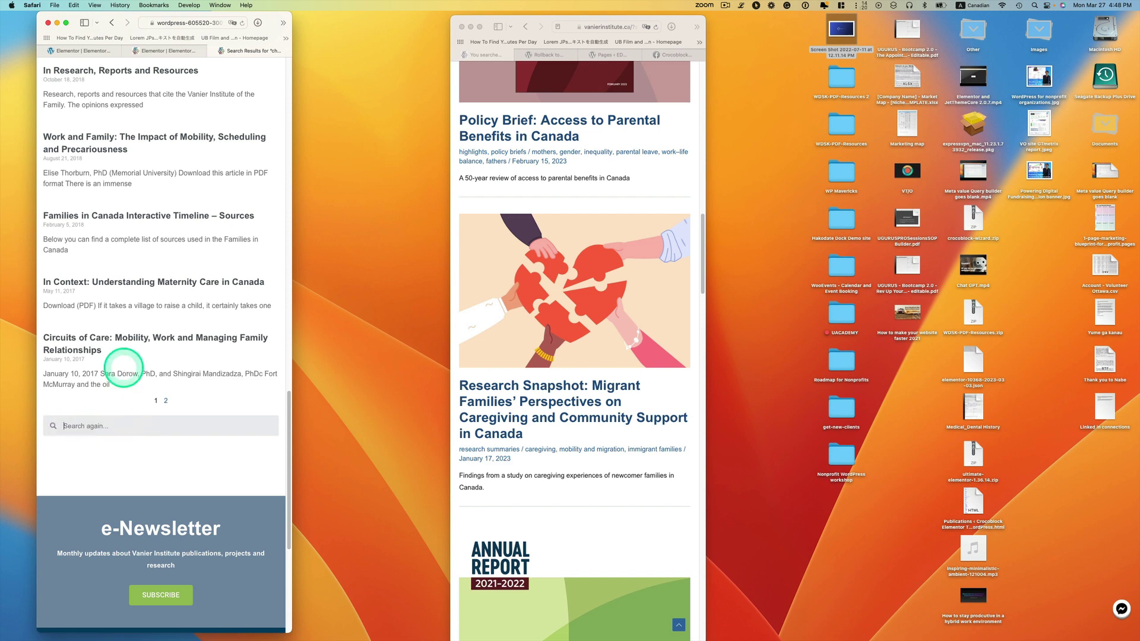
{"action": "scroll", "coordinate": [116, 298], "scroll_direction": "up", "scroll_amount": 1}
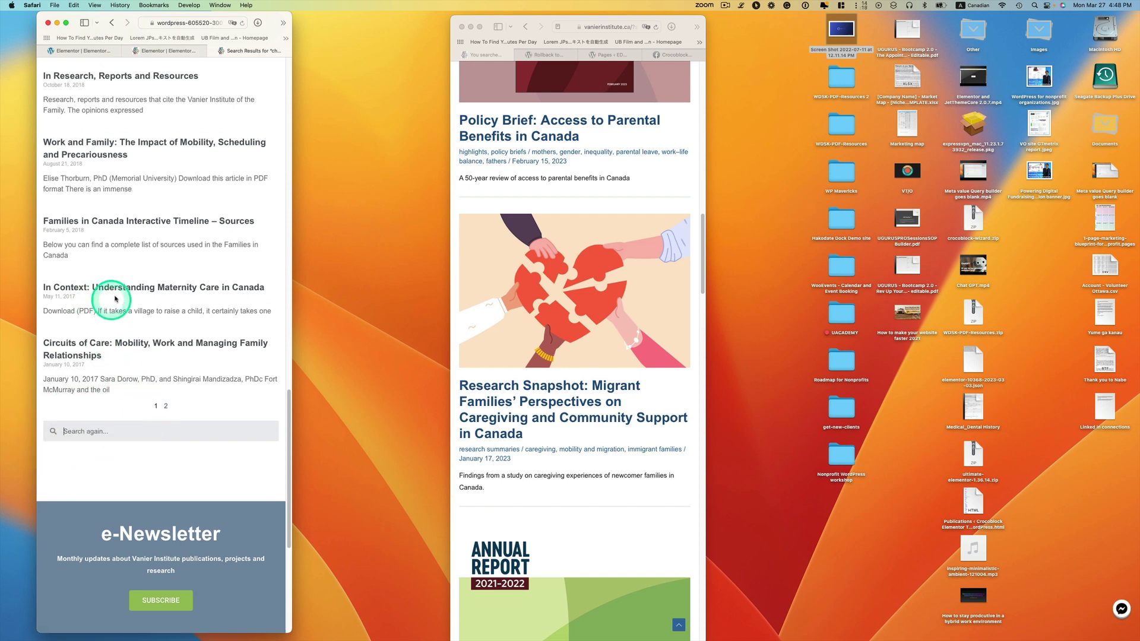
{"action": "scroll", "coordinate": [119, 291], "scroll_direction": "up", "scroll_amount": 10}
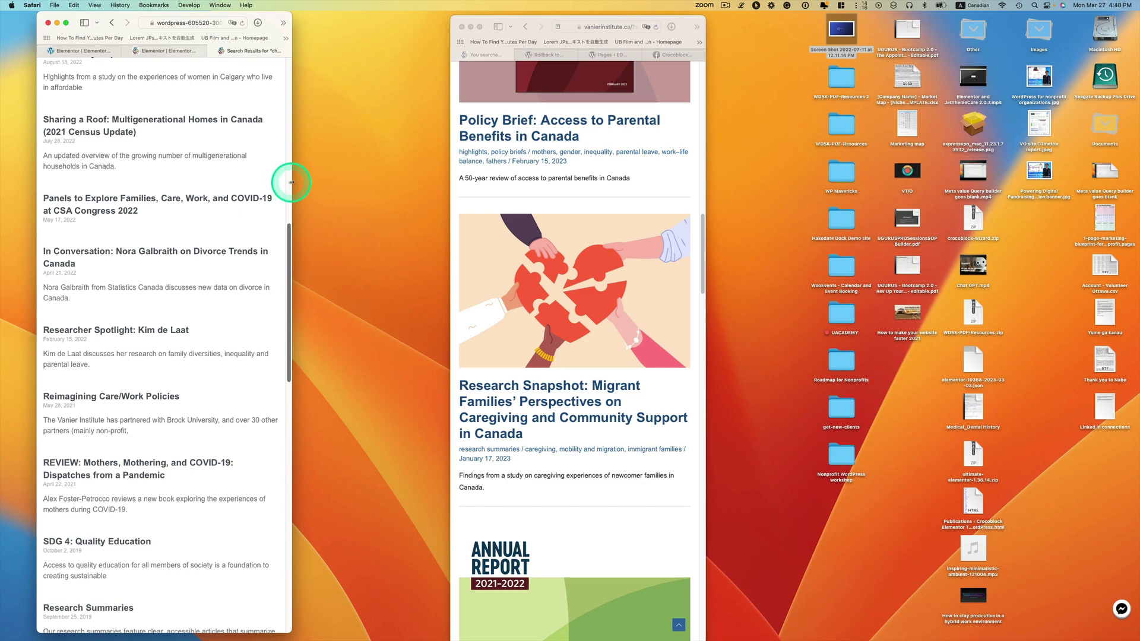
{"action": "left_click_drag", "start_coordinate": [291, 182], "coordinate": [920, 175]}
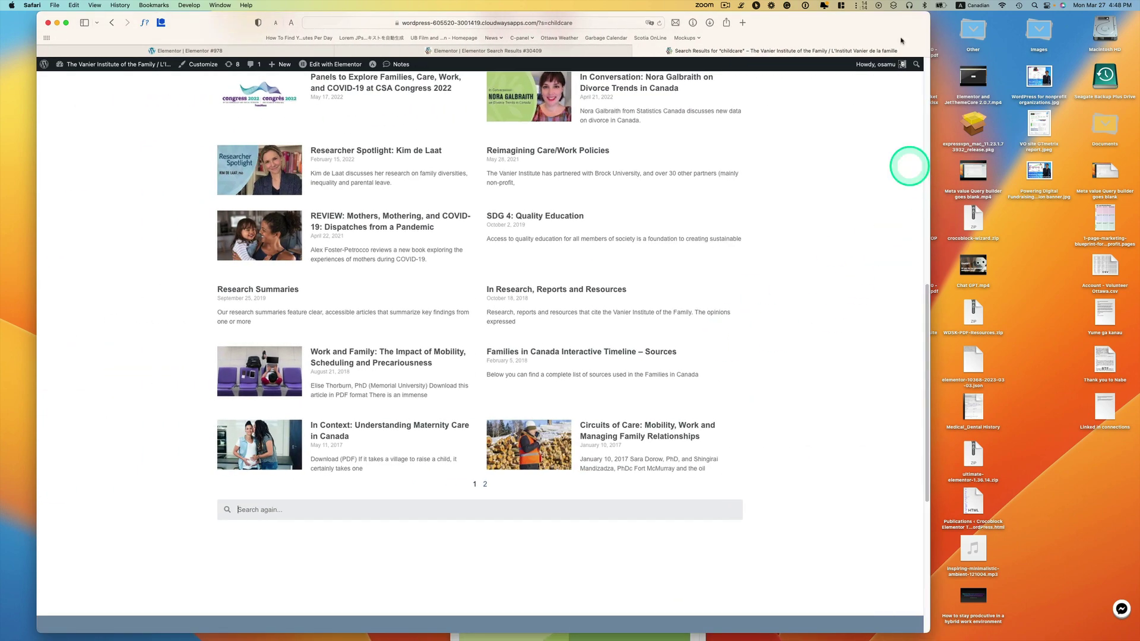
Search the staging site again for 'family planning' and scroll through its two-column results
{"action": "left_click_drag", "start_coordinate": [894, 21], "coordinate": [968, 31]}
{"action": "scroll", "coordinate": [725, 363], "scroll_direction": "up", "scroll_amount": 10}
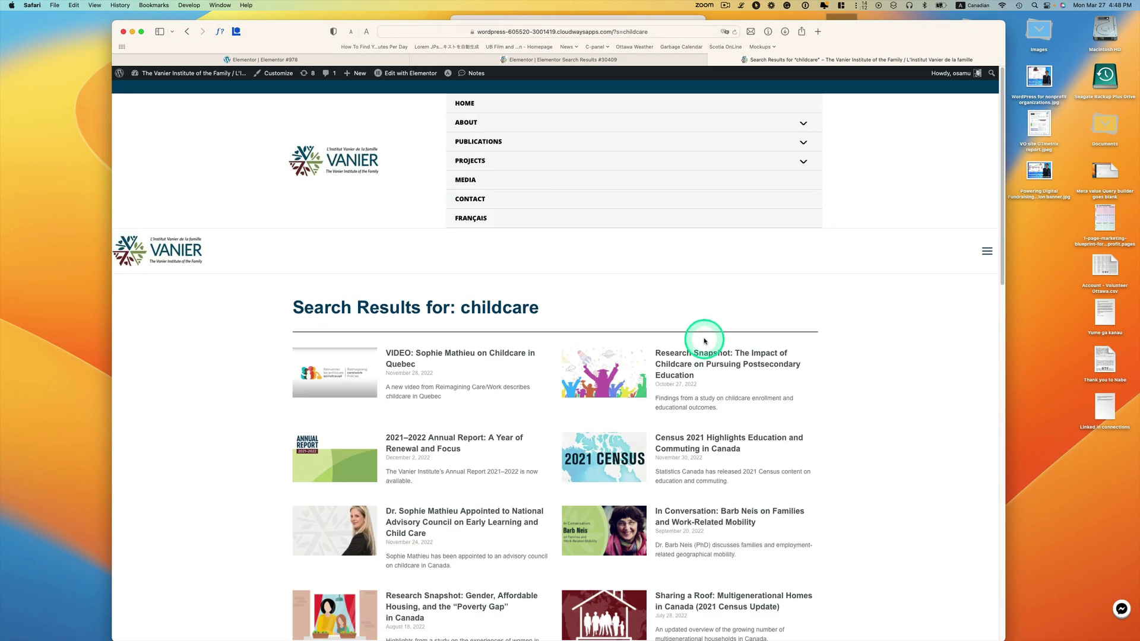
{"action": "scroll", "coordinate": [509, 324], "scroll_direction": "down", "scroll_amount": 15}
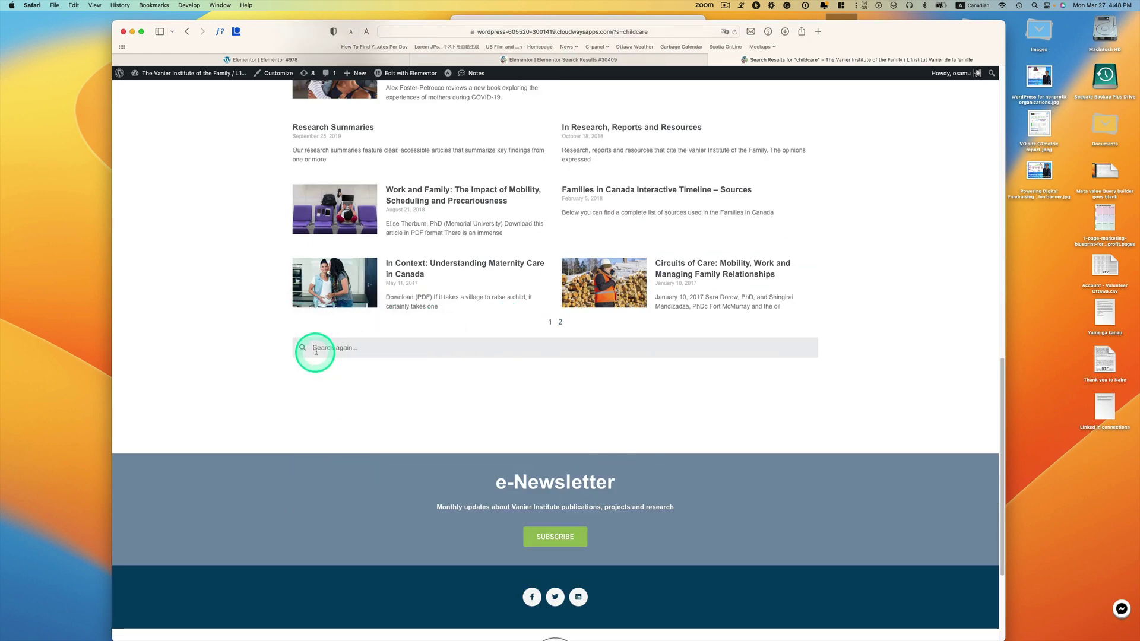
{"action": "left_click", "coordinate": [346, 348]}
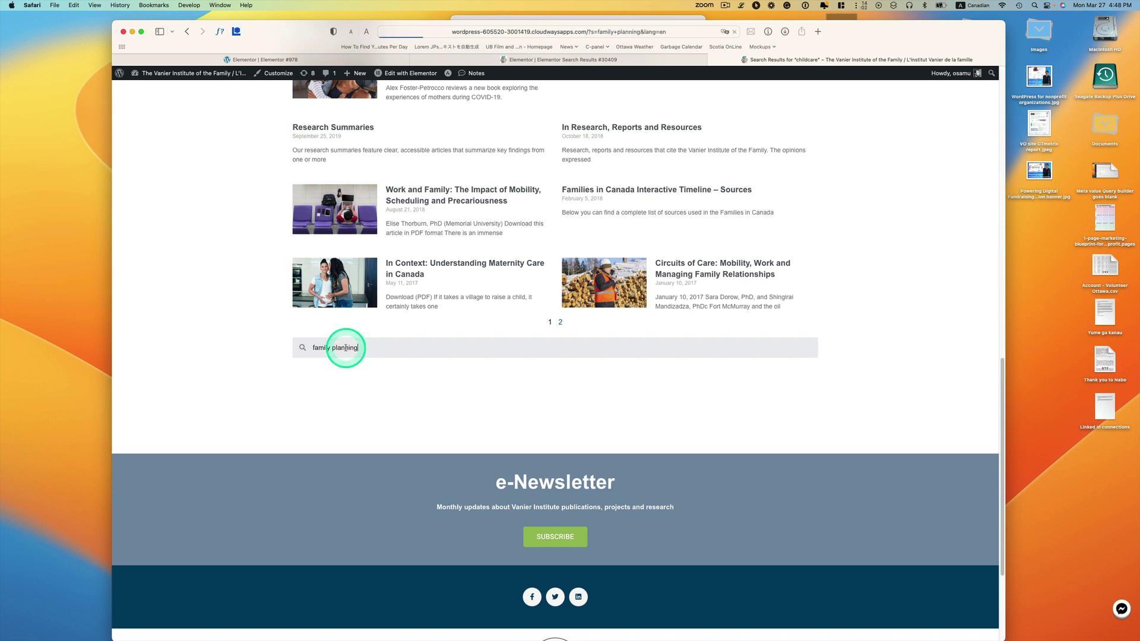
{"action": "key", "text": "Return"}
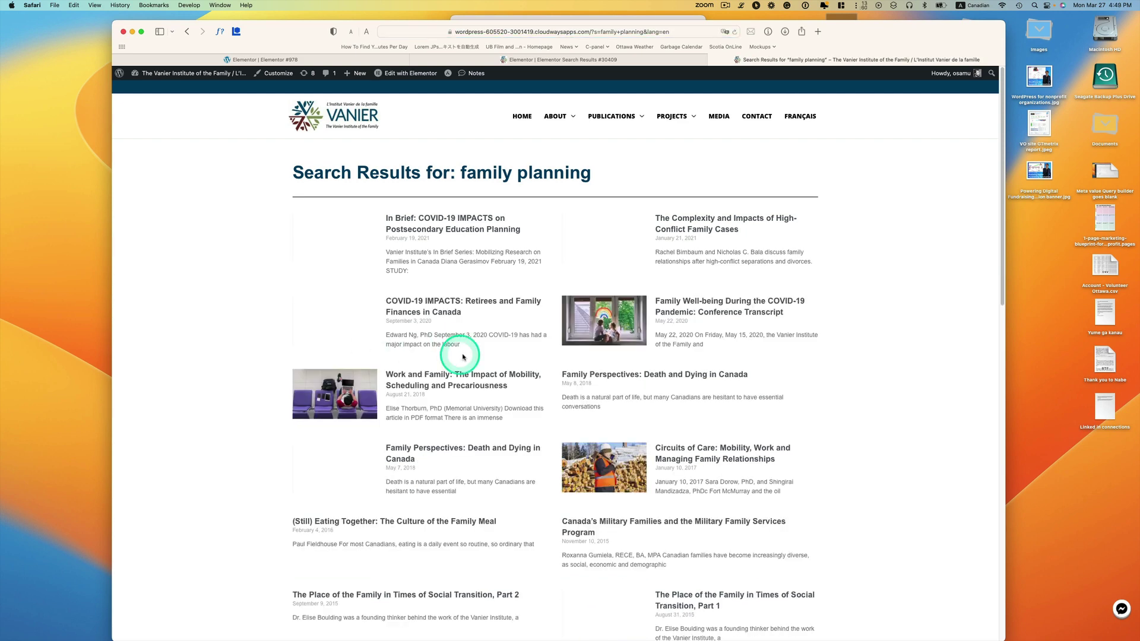
{"action": "scroll", "coordinate": [505, 355], "scroll_direction": "down", "scroll_amount": 6}
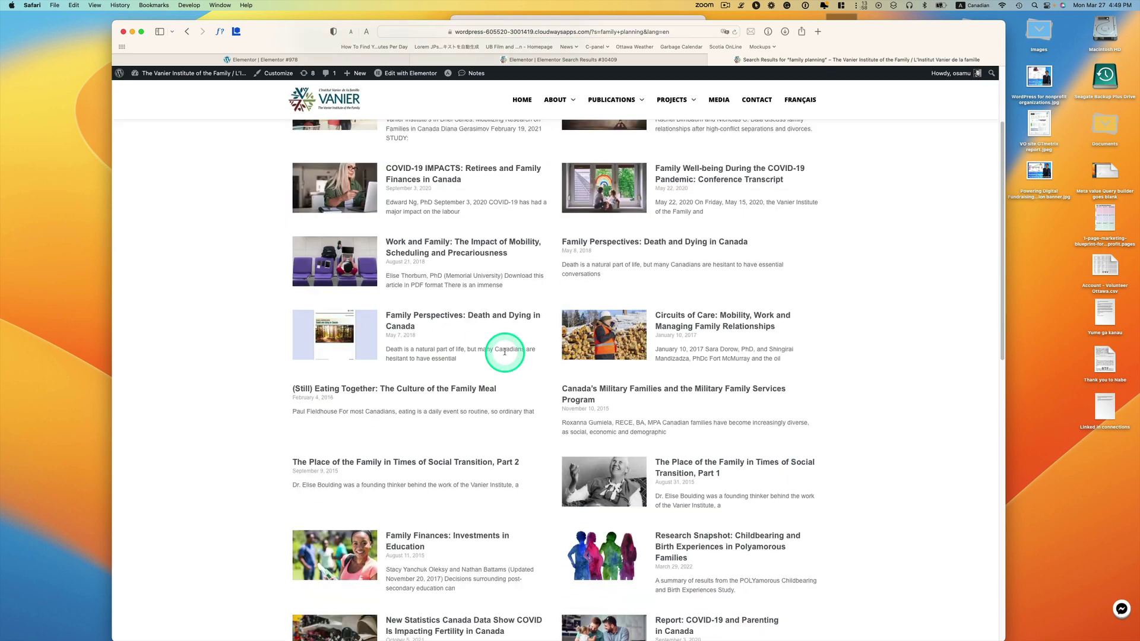
{"action": "scroll", "coordinate": [507, 355], "scroll_direction": "up", "scroll_amount": 6}
{"action": "scroll", "coordinate": [509, 355], "scroll_direction": "down", "scroll_amount": 1}
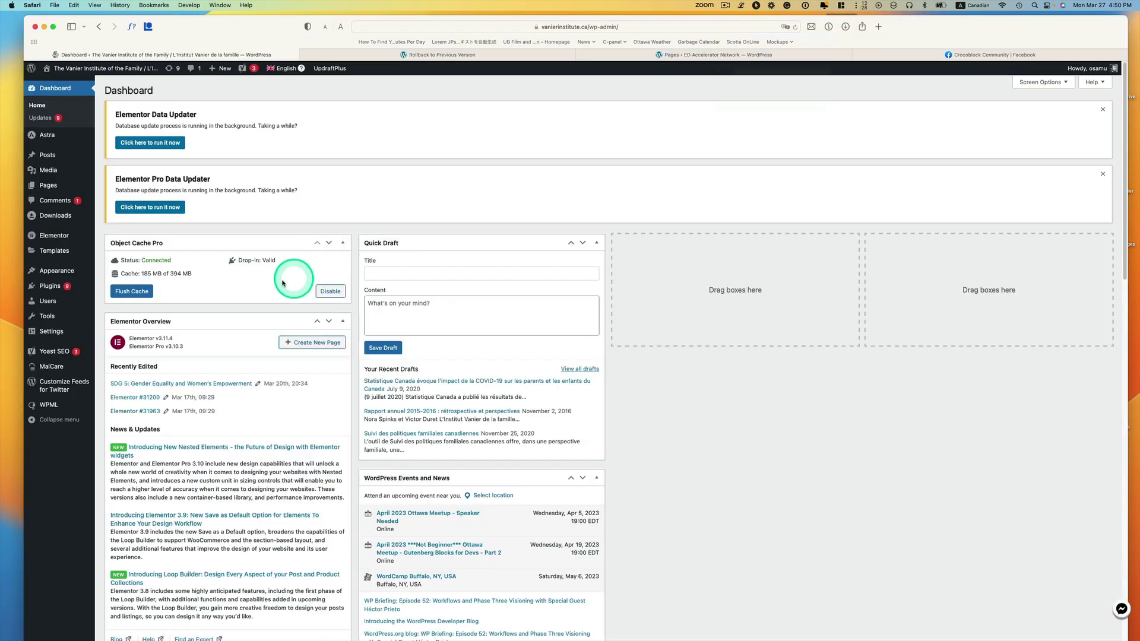
Go to Templates > Theme Builder from the WordPress sidebar
{"action": "mouse_move", "coordinate": [49, 252]}
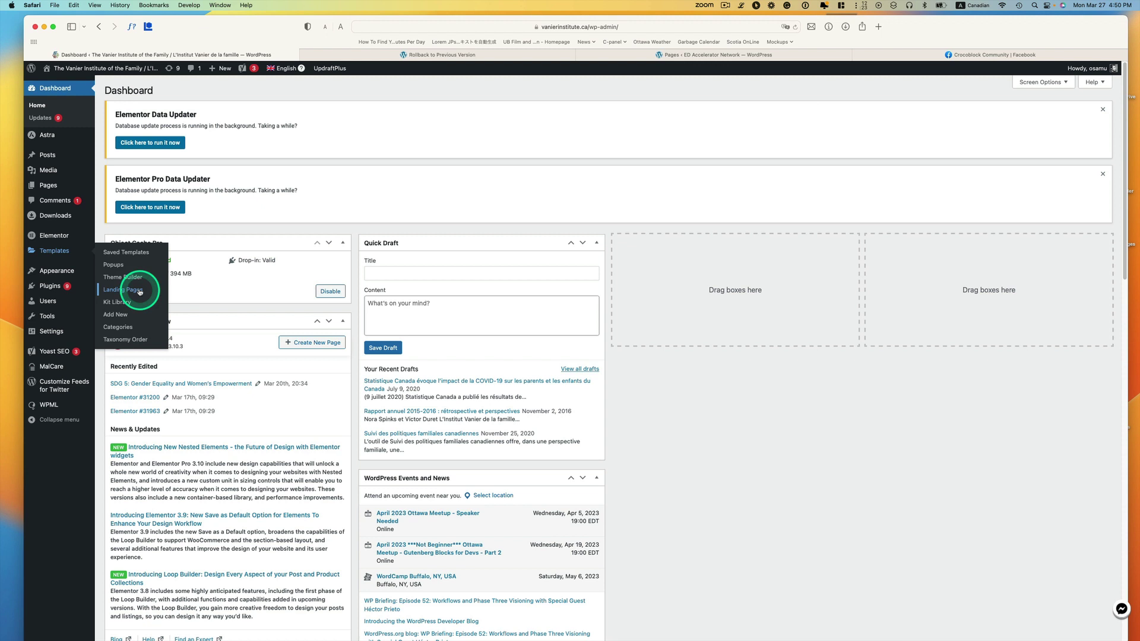
{"action": "left_click", "coordinate": [126, 278]}
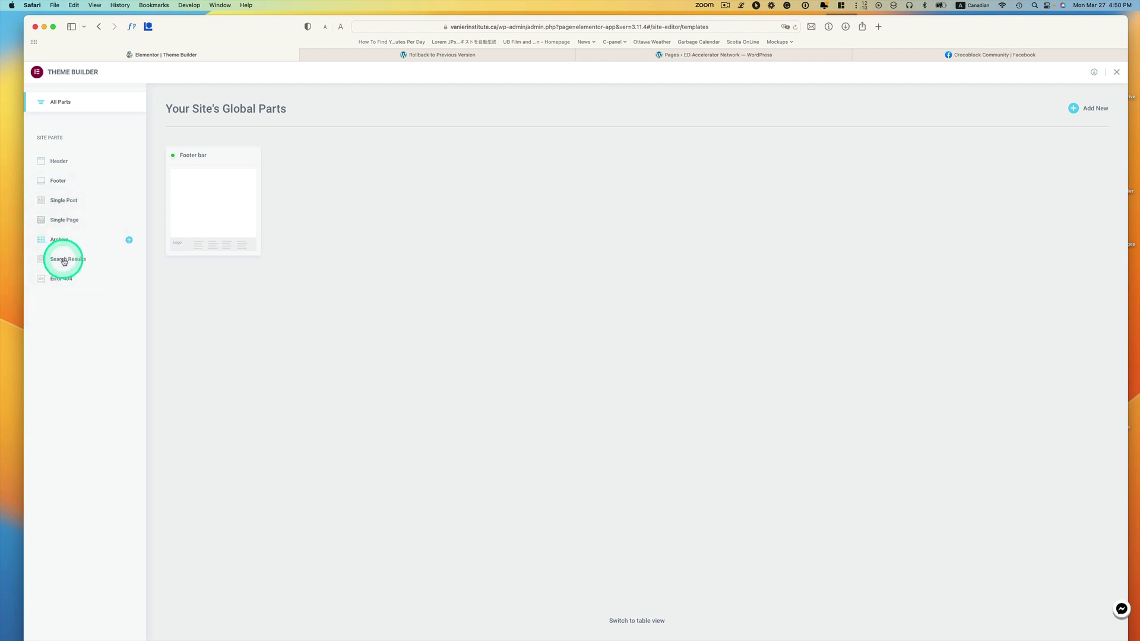
Create a Search Results template and dismiss the block library to start from an empty layout
{"action": "left_click", "coordinate": [74, 261]}
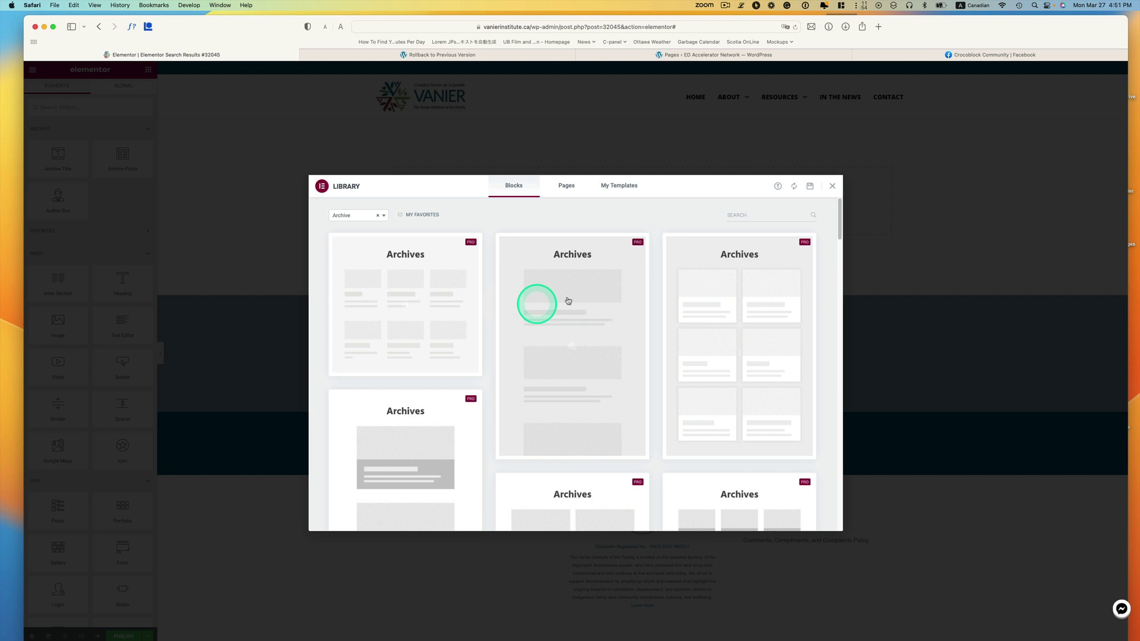
{"action": "left_click", "coordinate": [832, 186]}
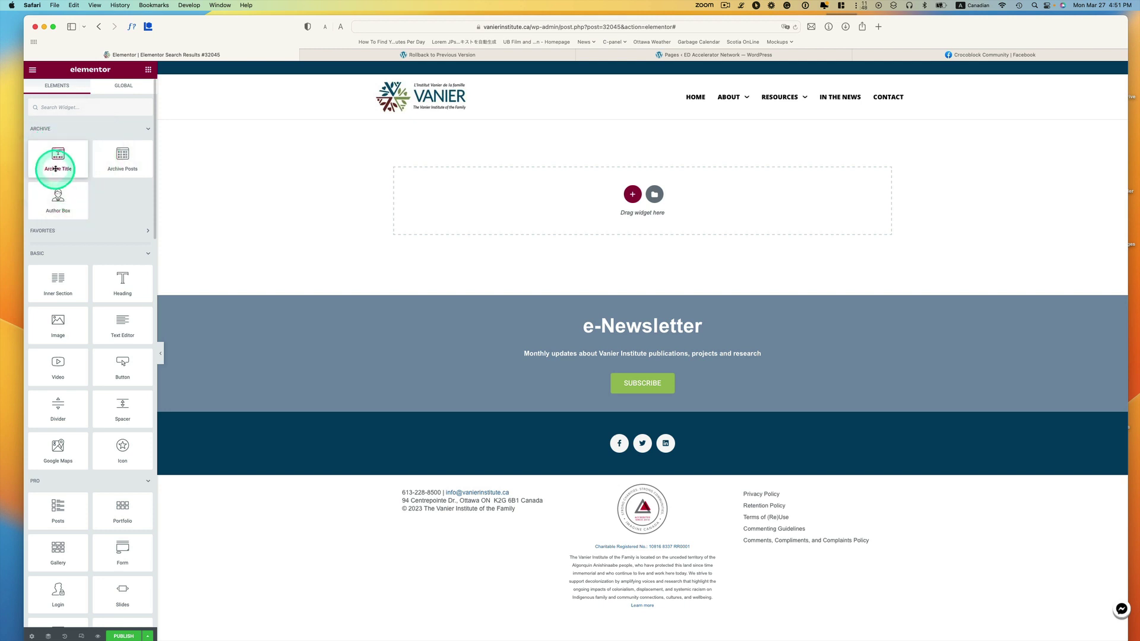
Add an Archive Title heading to the empty section and review its layout settings
{"action": "left_click_drag", "start_coordinate": [55, 168], "coordinate": [546, 206]}
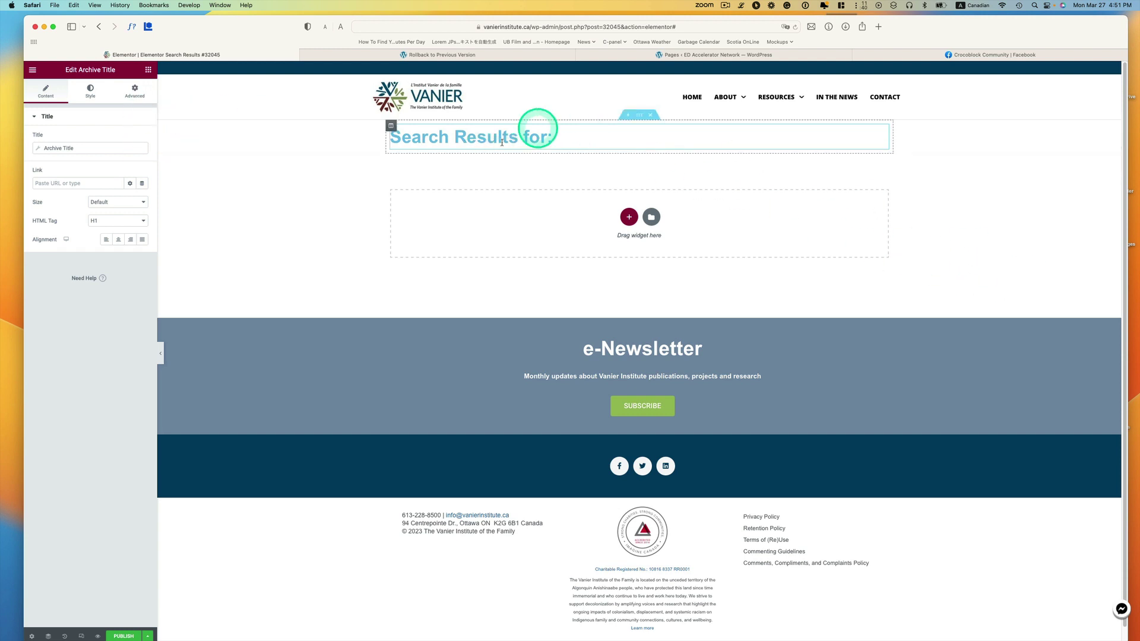
{"action": "left_click", "coordinate": [134, 105]}
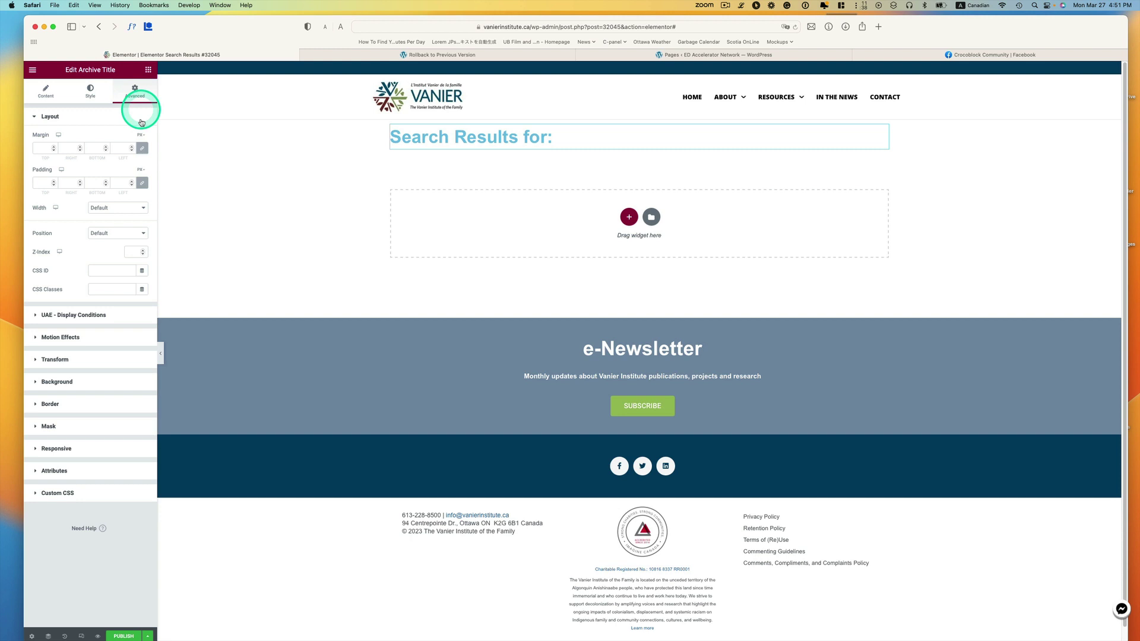
{"action": "left_click", "coordinate": [148, 70]}
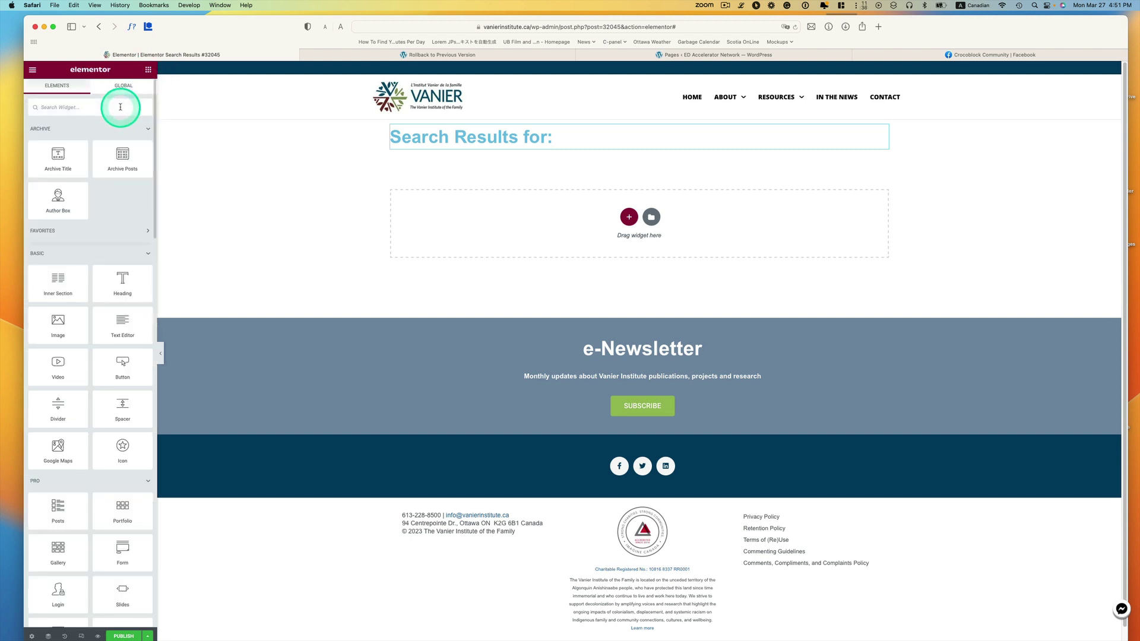
Place a Divider widget under the title, then drop Archive Posts below it
{"action": "left_click", "coordinate": [120, 106]}
{"action": "type", "text": "div"}
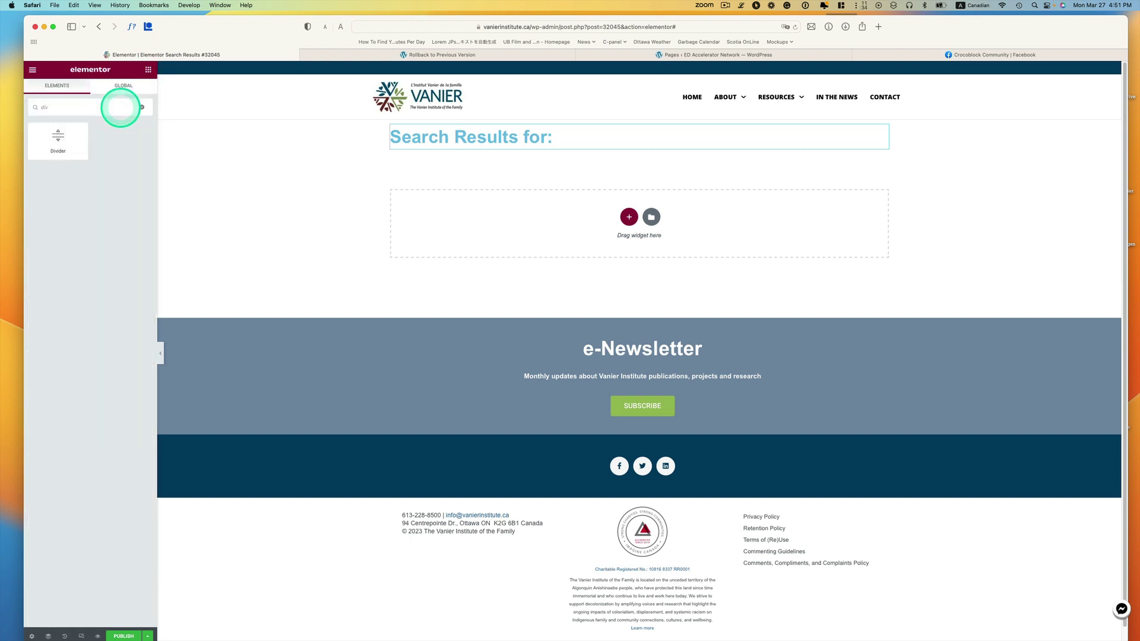
{"action": "left_click_drag", "start_coordinate": [56, 134], "coordinate": [430, 152]}
{"action": "left_click", "coordinate": [149, 70]}
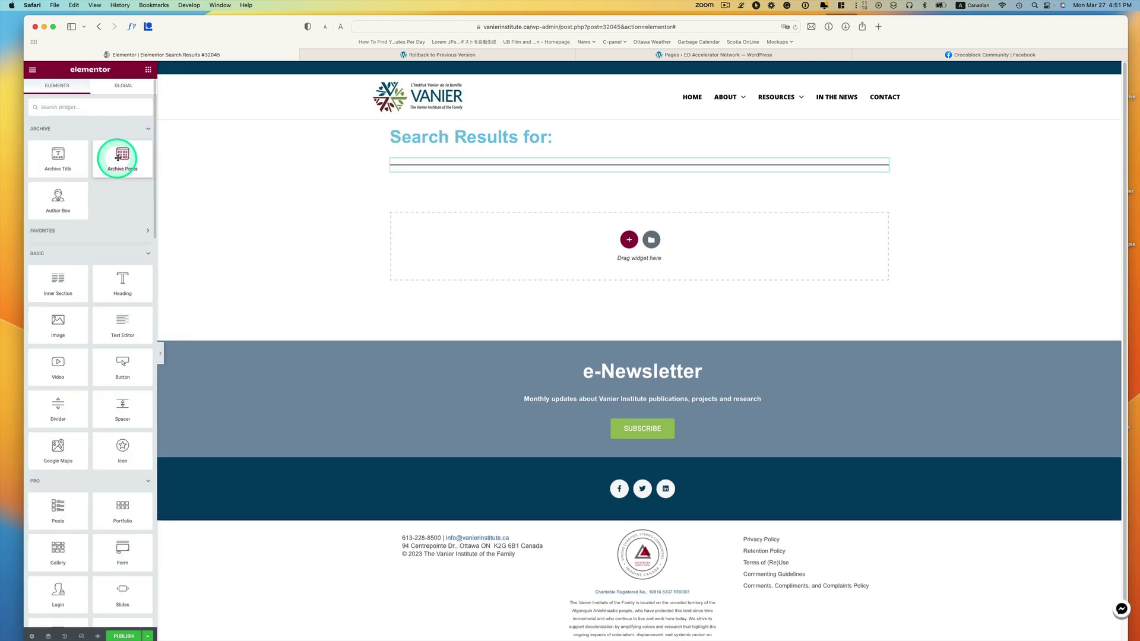
{"action": "left_click_drag", "start_coordinate": [118, 157], "coordinate": [449, 172]}
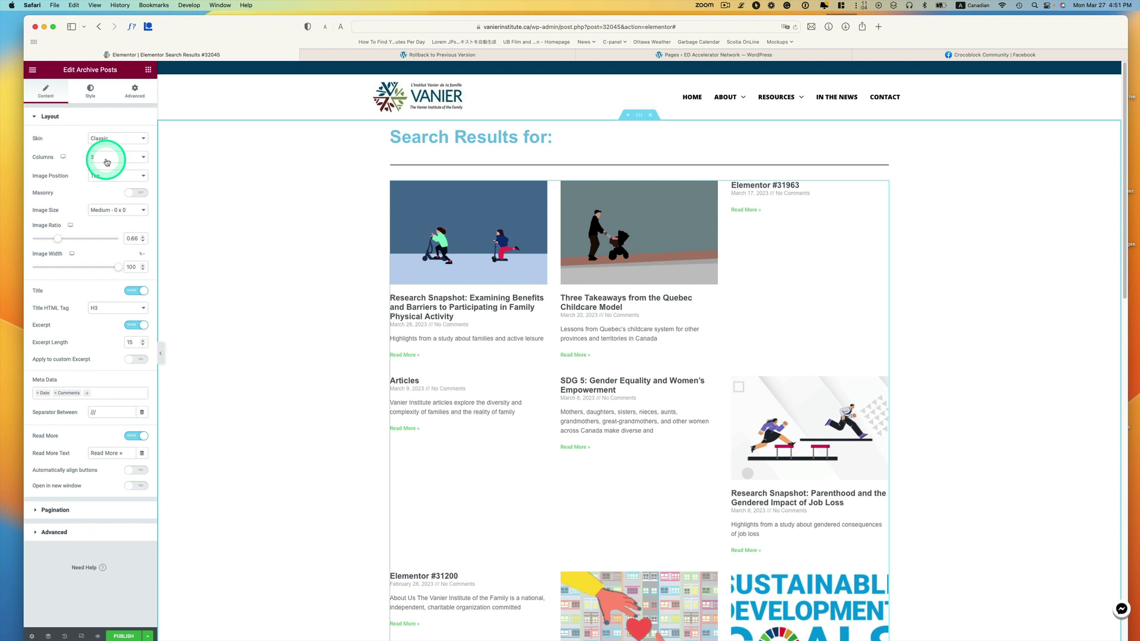
Set Archive Posts to 2 columns, image position Left, image ratio 0.59 and image width 33%
{"action": "left_click", "coordinate": [106, 158]}
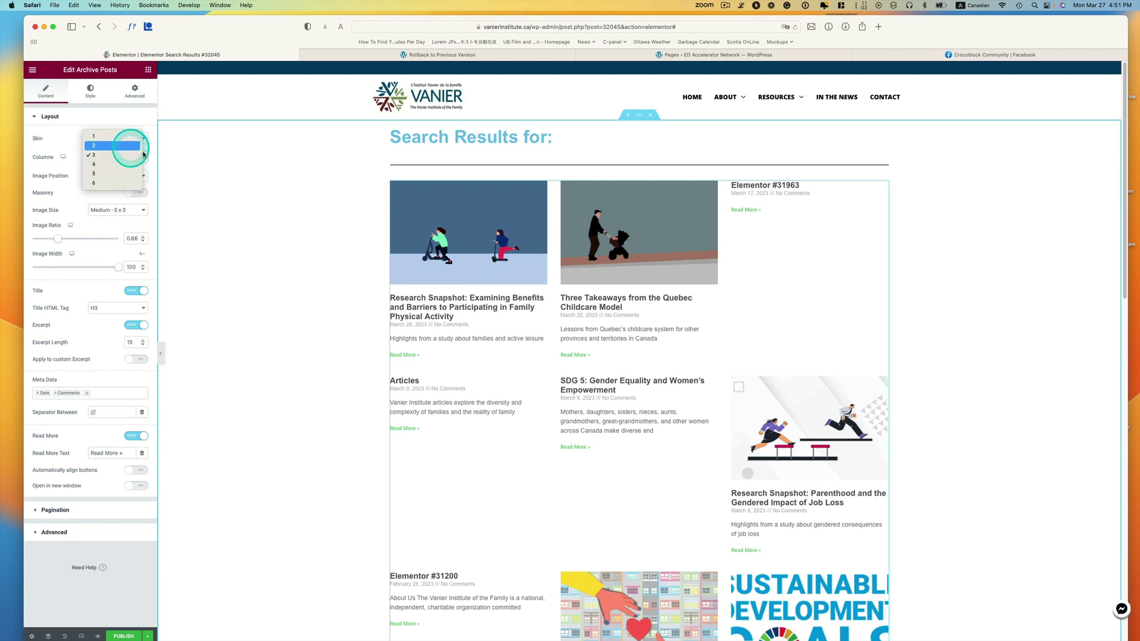
{"action": "left_click", "coordinate": [124, 145]}
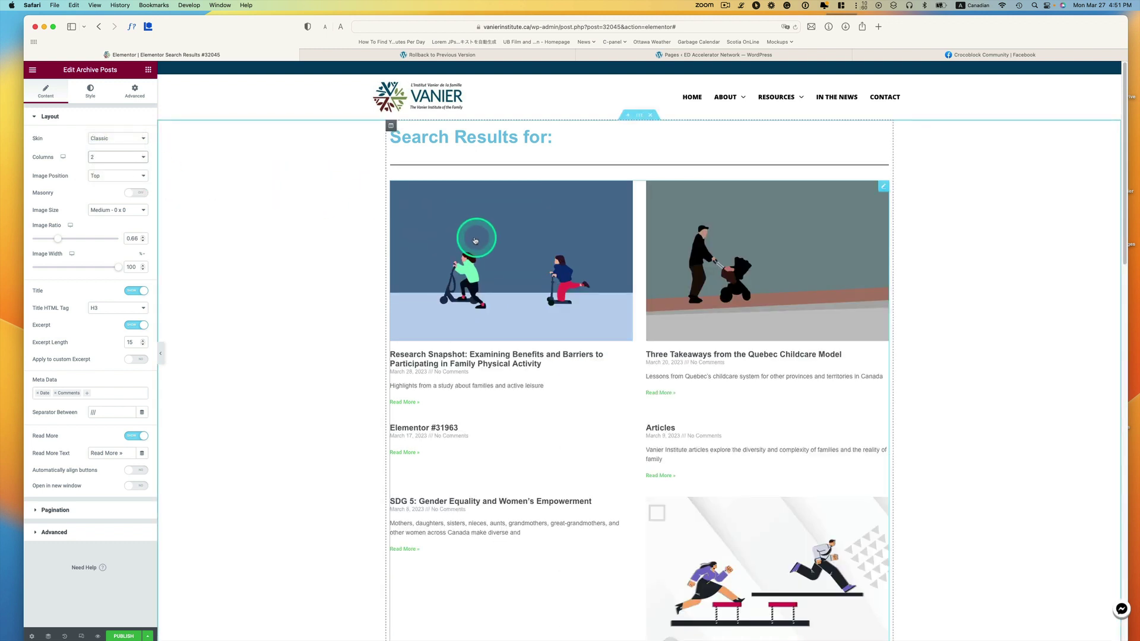
{"action": "left_click", "coordinate": [122, 176]}
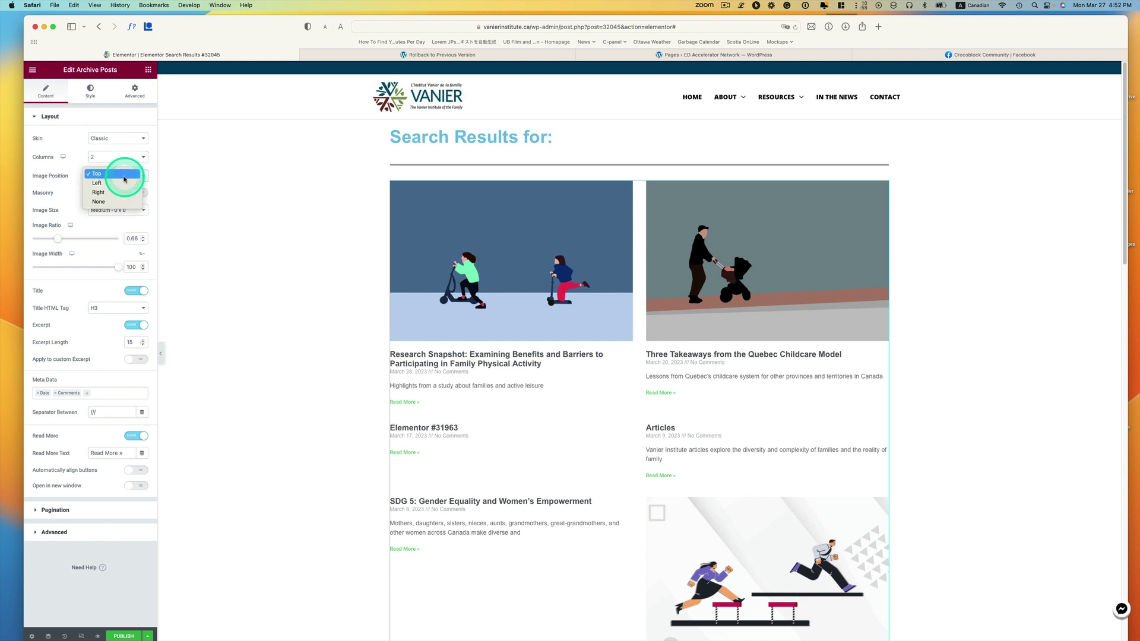
{"action": "key", "text": "Return"}
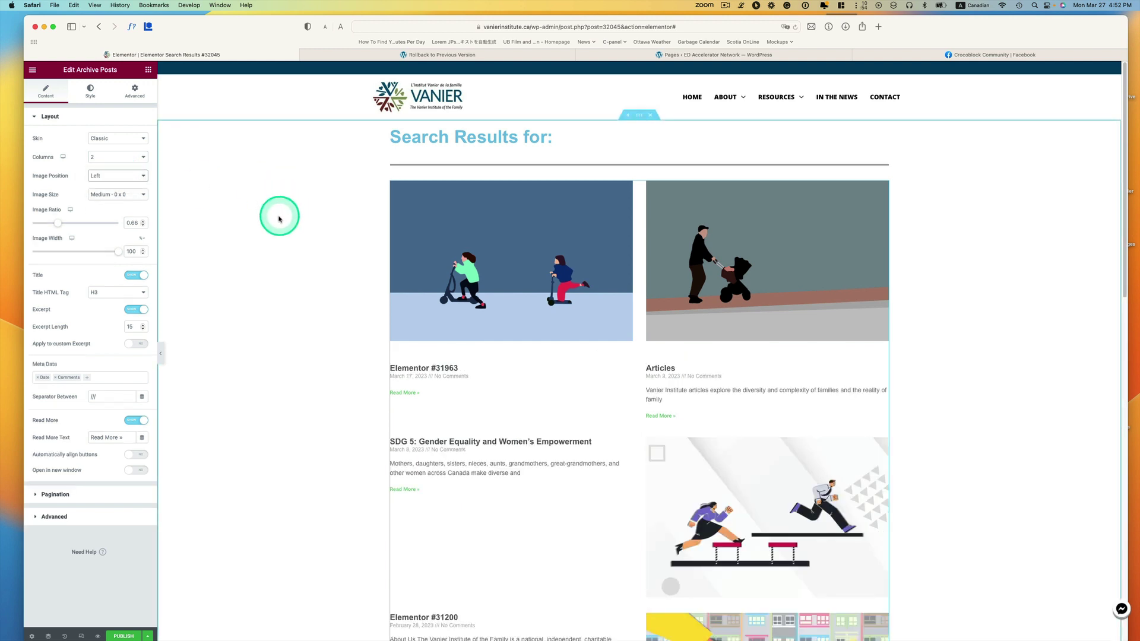
{"action": "left_click_drag", "start_coordinate": [58, 227], "coordinate": [53, 223]}
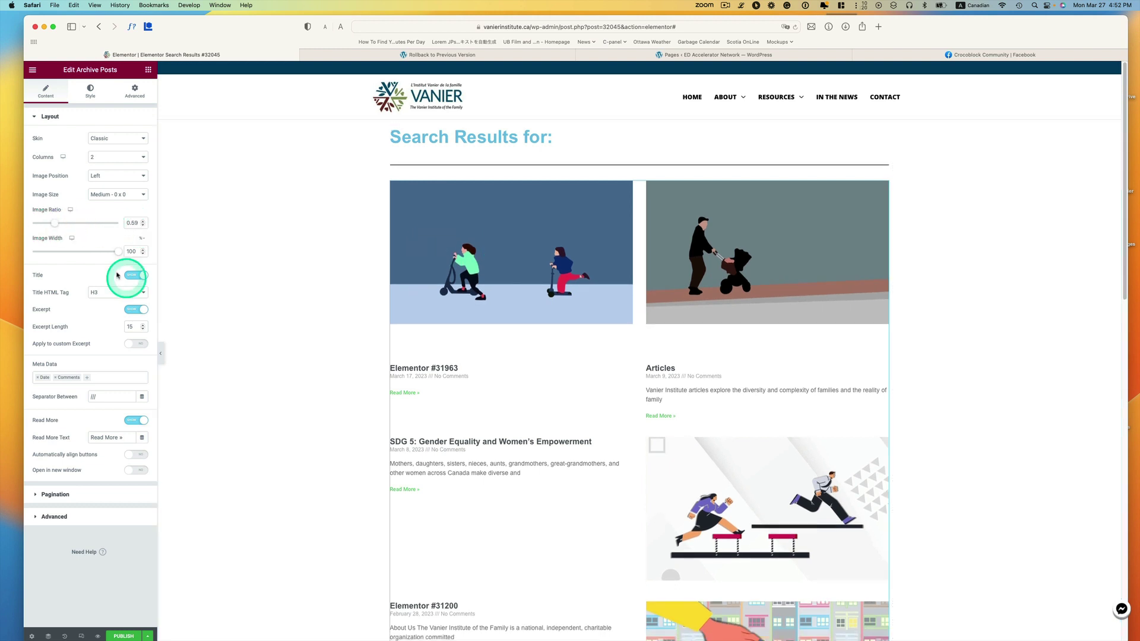
{"action": "left_click_drag", "start_coordinate": [119, 251], "coordinate": [56, 248]}
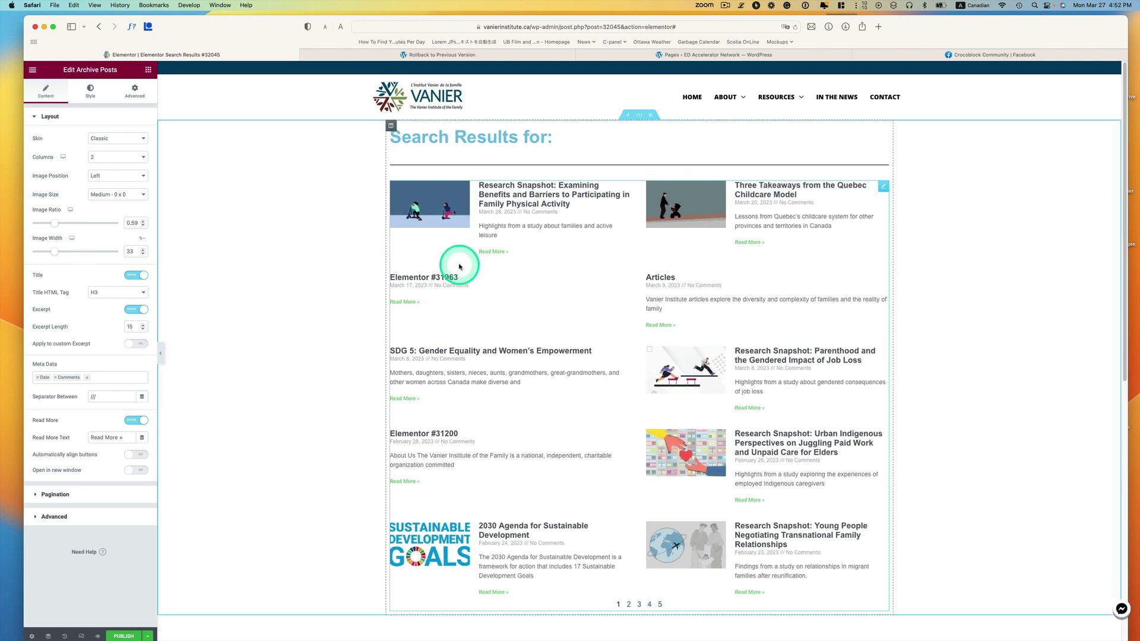
Remove Comments from the post meta data so only the date shows
{"action": "left_click", "coordinate": [89, 378]}
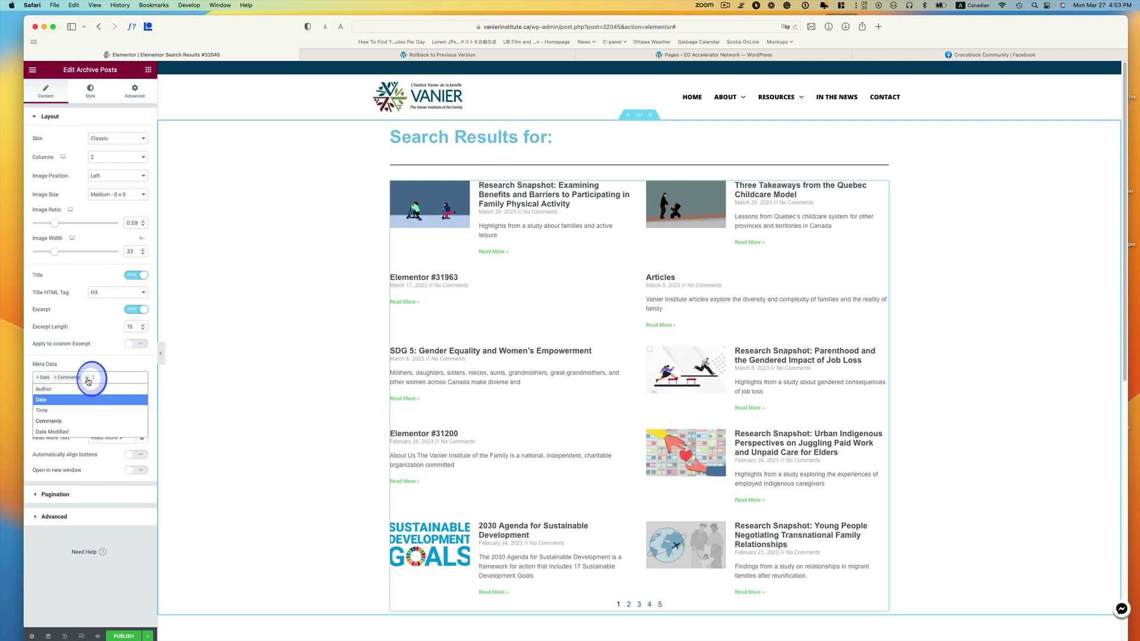
{"action": "left_click", "coordinate": [88, 379]}
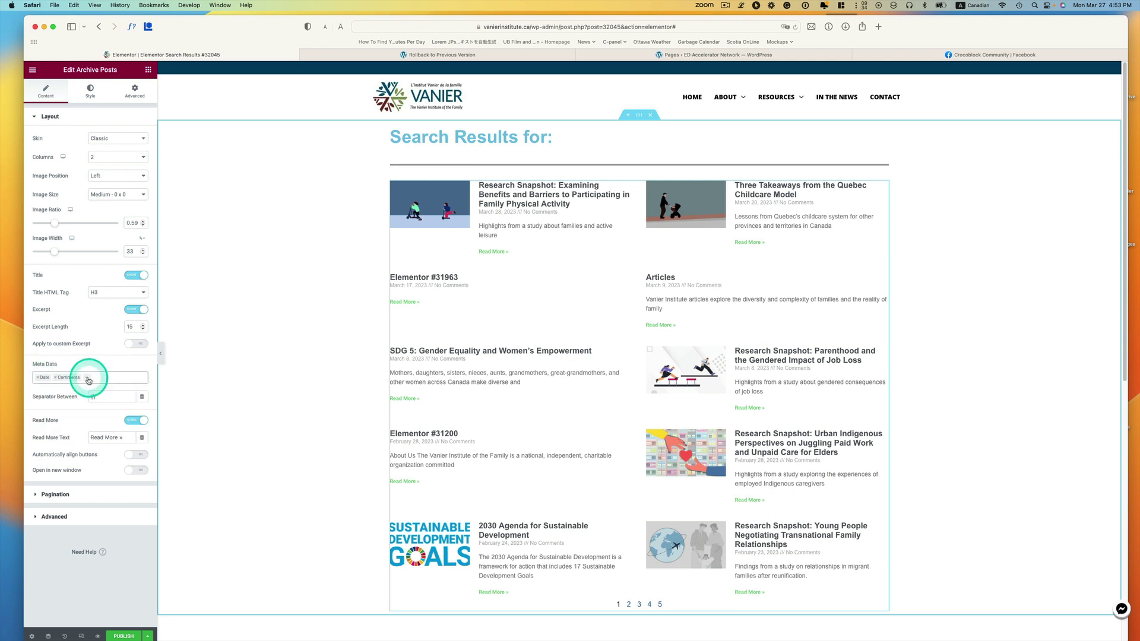
{"action": "left_click", "coordinate": [56, 378]}
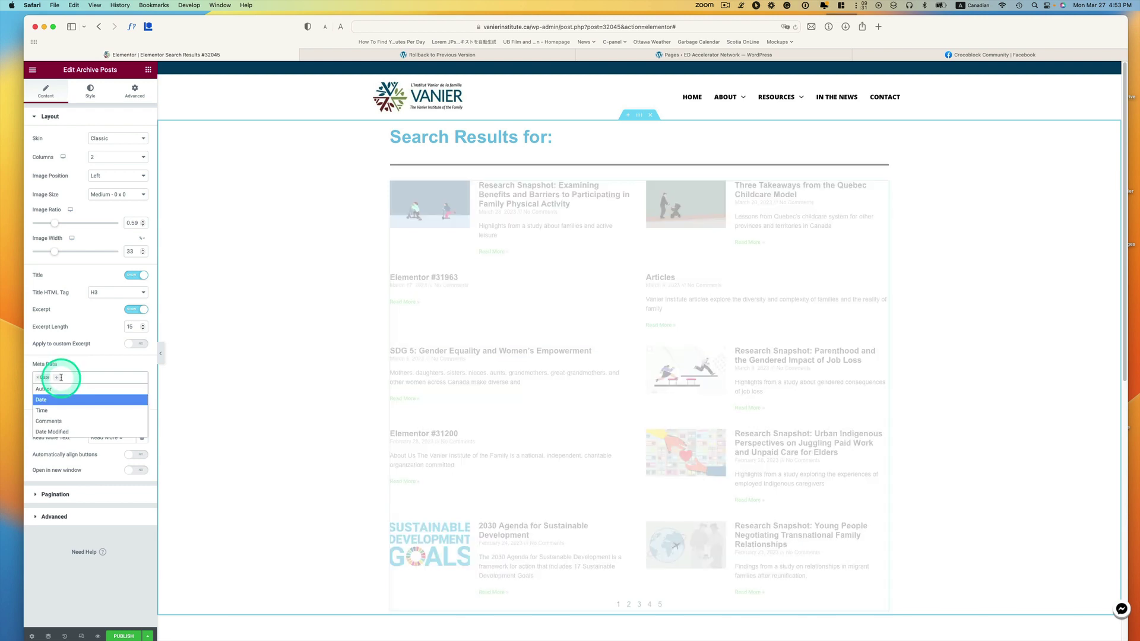
{"action": "left_click", "coordinate": [124, 367]}
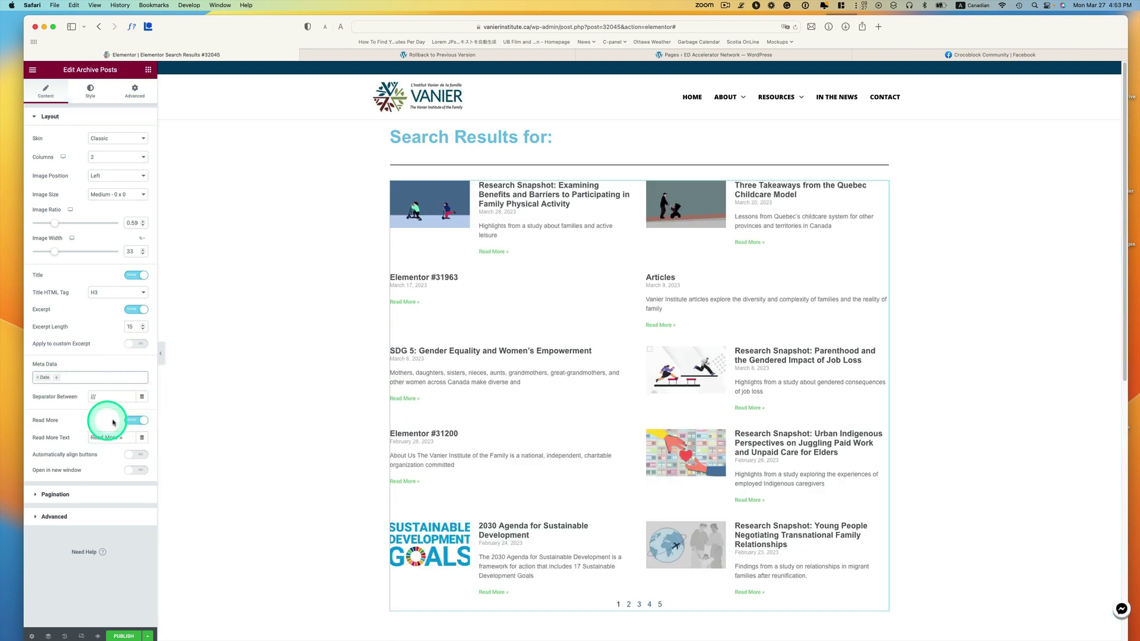
Switch Read More off and review the Pagination and Nothing Found settings
{"action": "left_click", "coordinate": [134, 420]}
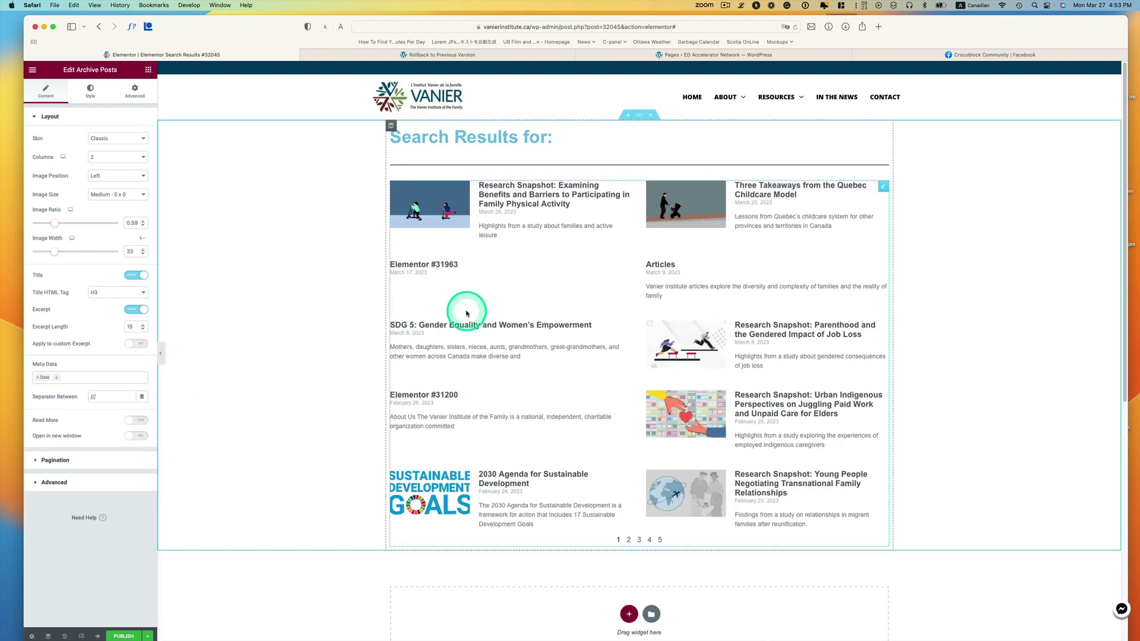
{"action": "left_click", "coordinate": [136, 460]}
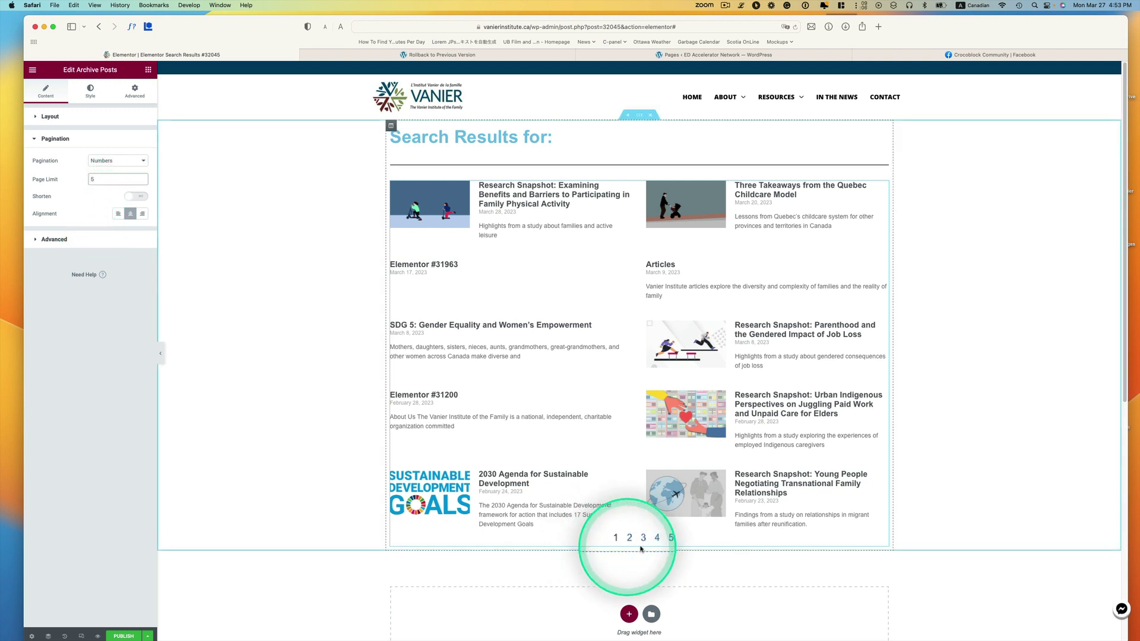
{"action": "left_click", "coordinate": [54, 239]}
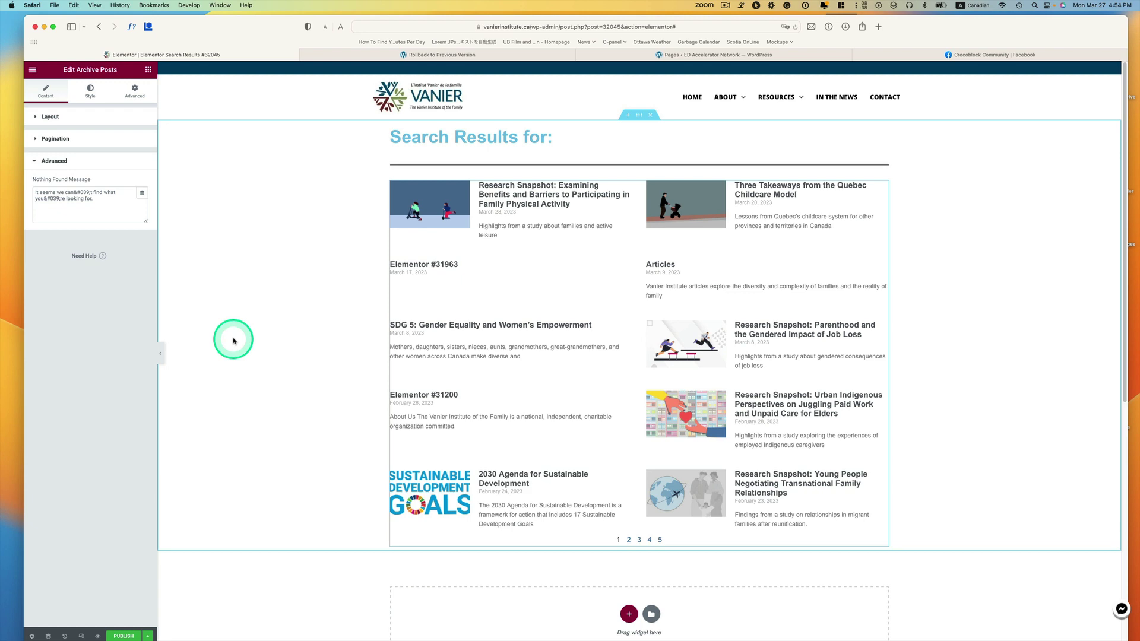
Publish the template with the display condition Include: Search Results
{"action": "left_click", "coordinate": [124, 634]}
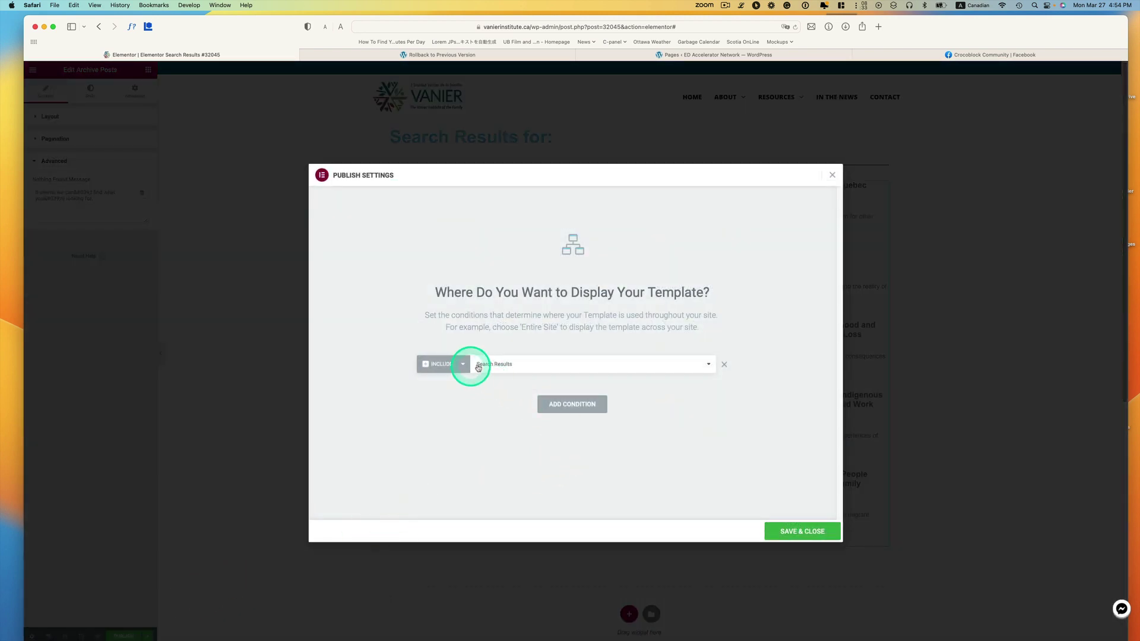
{"action": "left_click", "coordinate": [515, 368]}
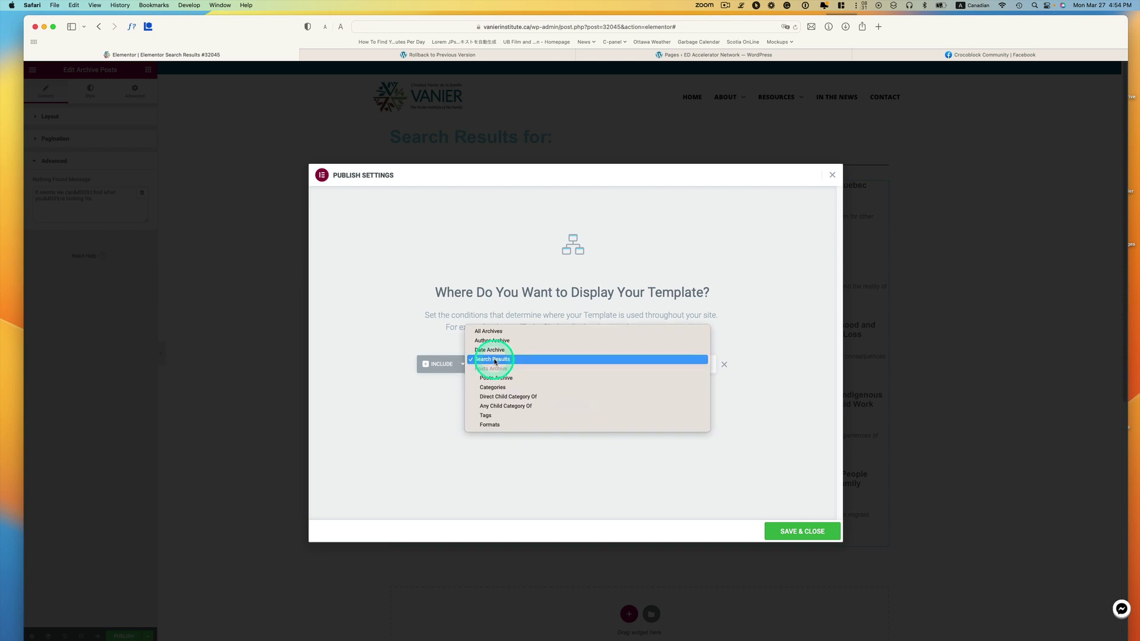
{"action": "left_click", "coordinate": [496, 358]}
{"action": "left_click", "coordinate": [784, 526]}
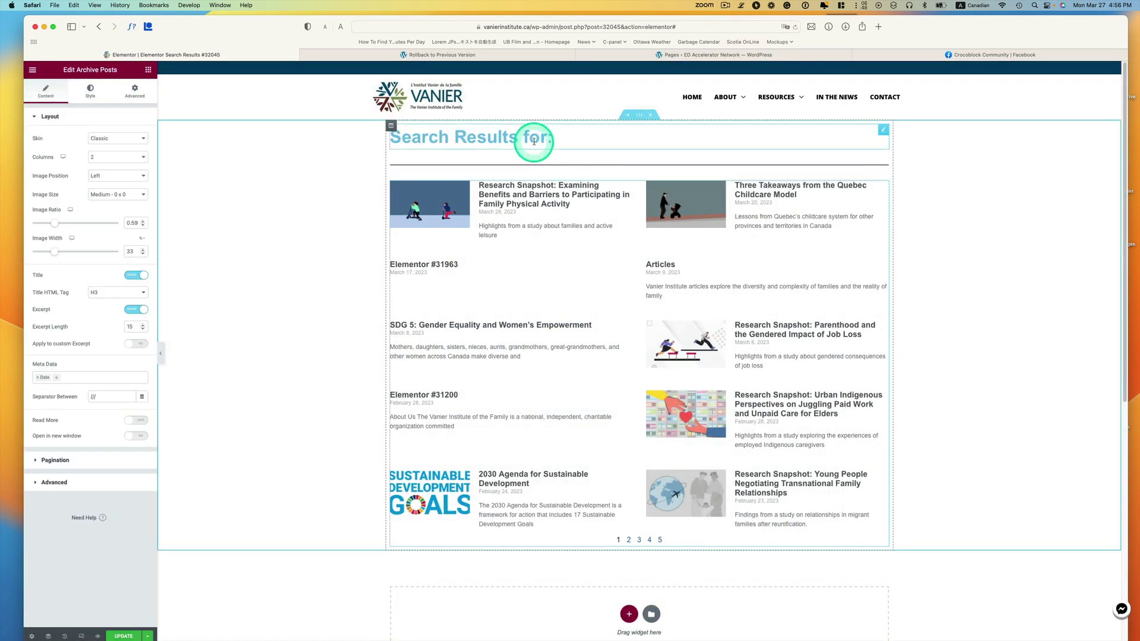
Colour the 'Search Results for:' heading Vanier dark blue from the global colours
{"action": "left_click", "coordinate": [534, 141]}
{"action": "left_click", "coordinate": [90, 90]}
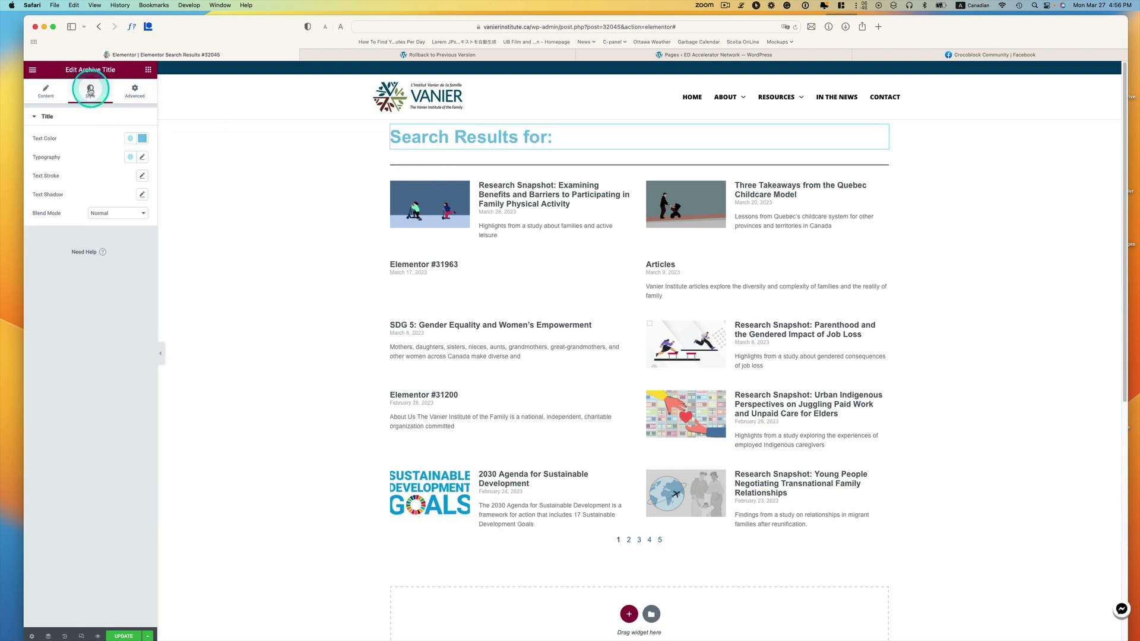
{"action": "left_click", "coordinate": [130, 138]}
{"action": "scroll", "coordinate": [89, 247], "scroll_direction": "down", "scroll_amount": 1}
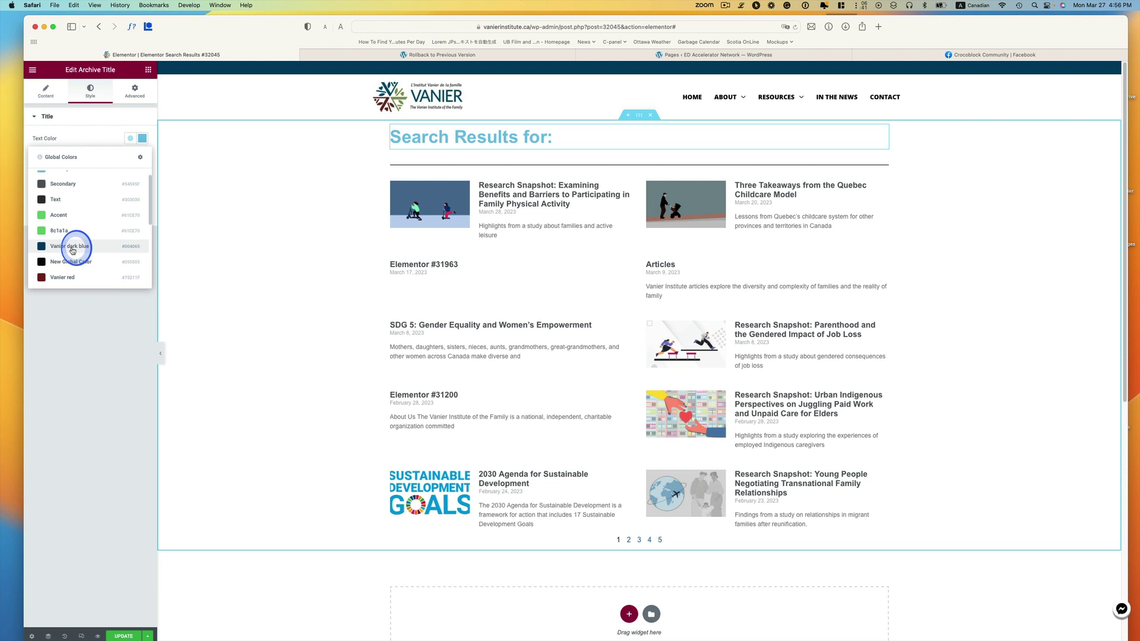
{"action": "left_click", "coordinate": [74, 246]}
Select the Archive Posts grid and make its post titles navy blue
{"action": "left_click", "coordinate": [541, 194]}
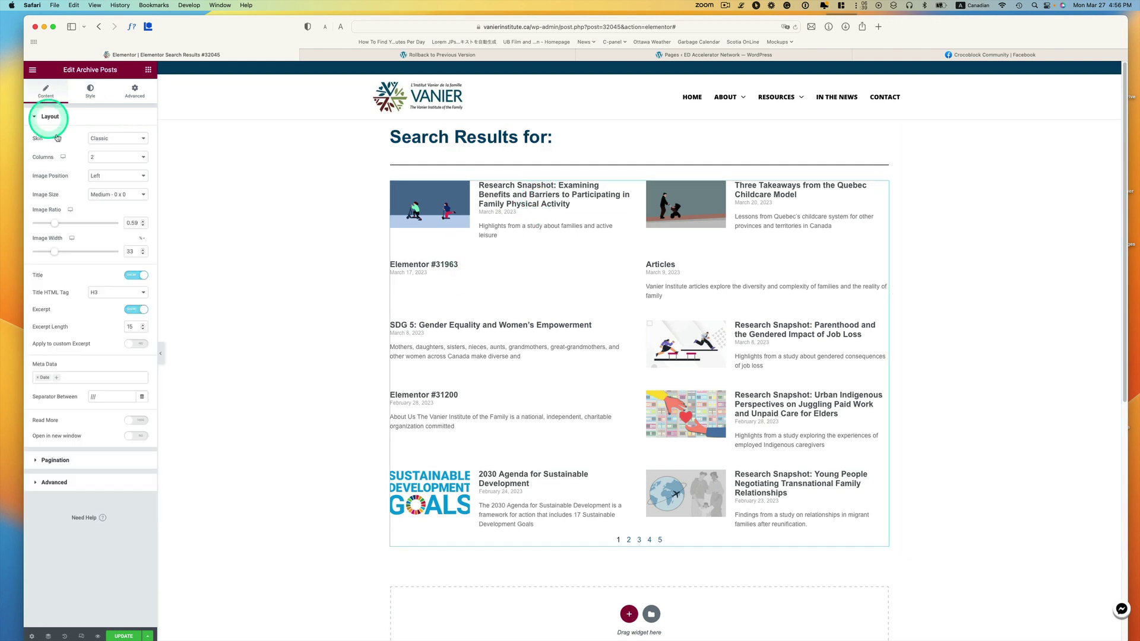
{"action": "left_click", "coordinate": [91, 90]}
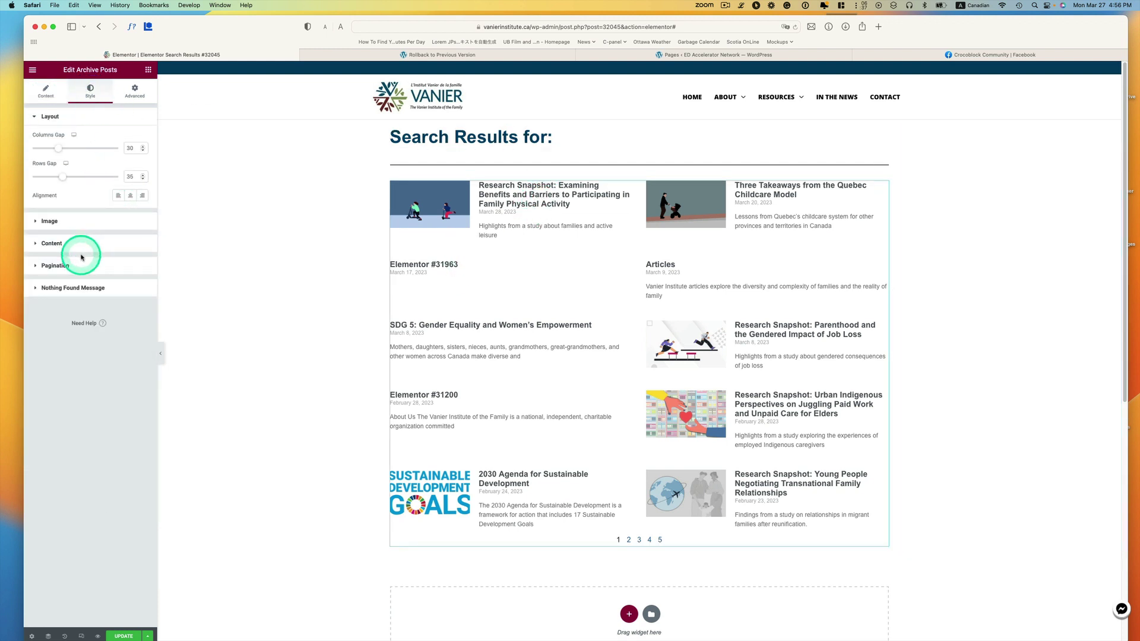
{"action": "left_click", "coordinate": [98, 244]}
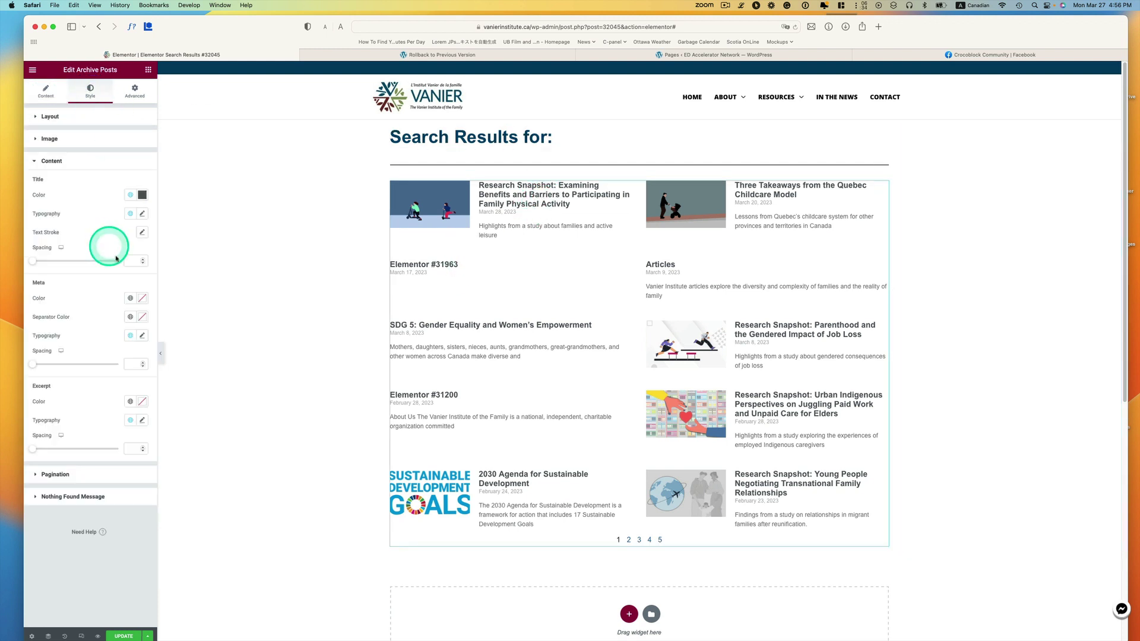
{"action": "left_click", "coordinate": [130, 197]}
{"action": "left_click", "coordinate": [90, 319]}
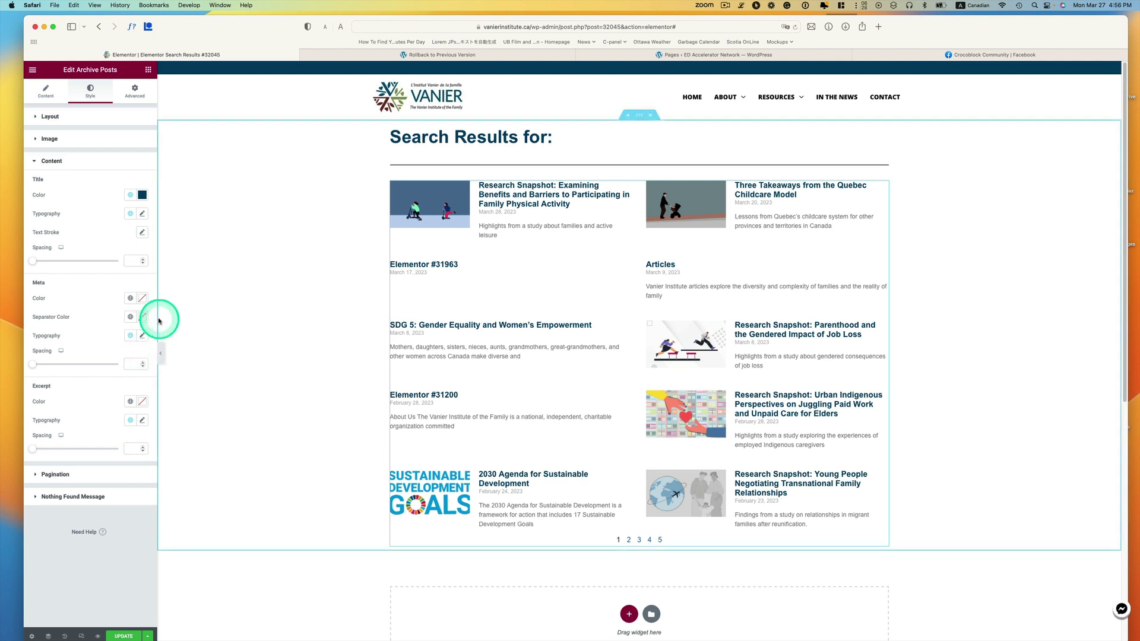
Make the post meta and excerpt text dark grey and set title spacing to 9
{"action": "left_click", "coordinate": [130, 298]}
{"action": "left_click", "coordinate": [122, 352]}
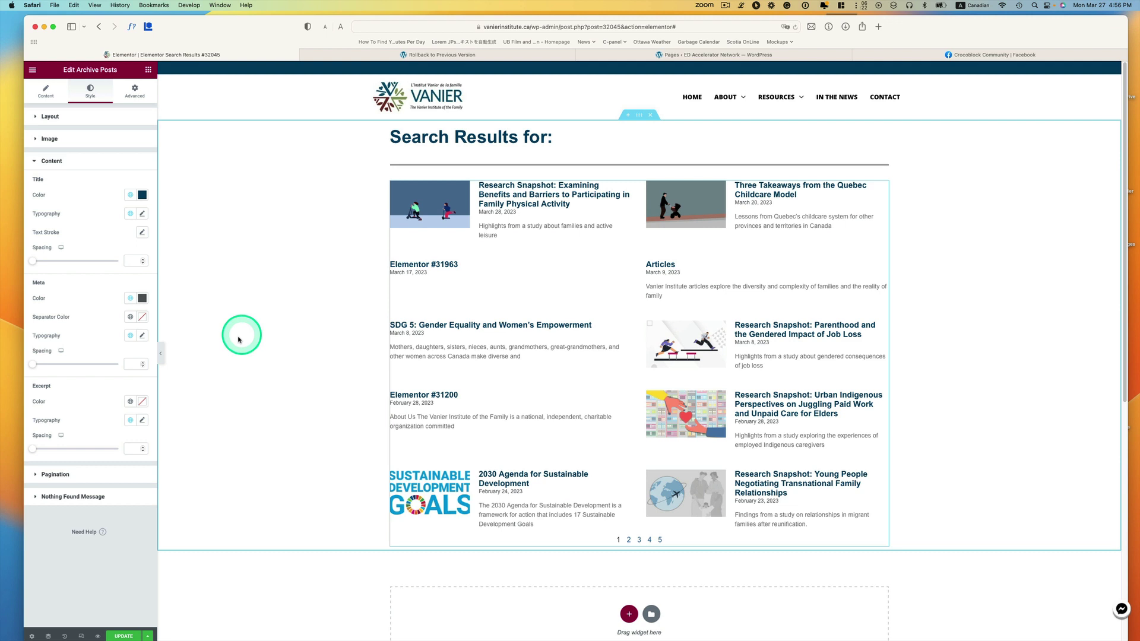
{"action": "left_click", "coordinate": [131, 402]}
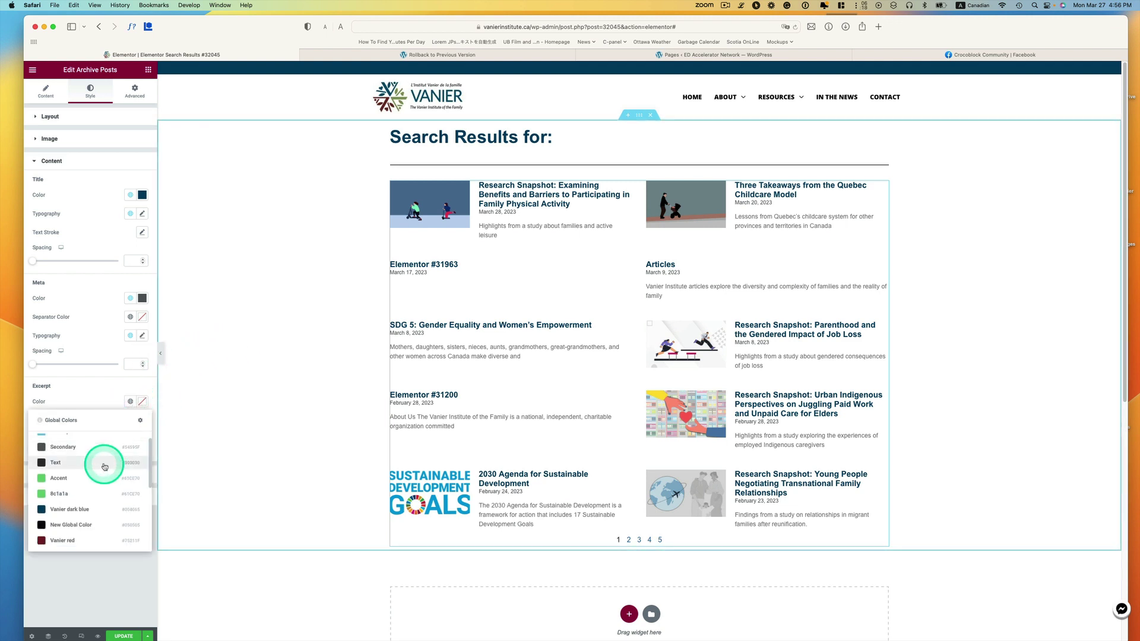
{"action": "left_click", "coordinate": [104, 463]}
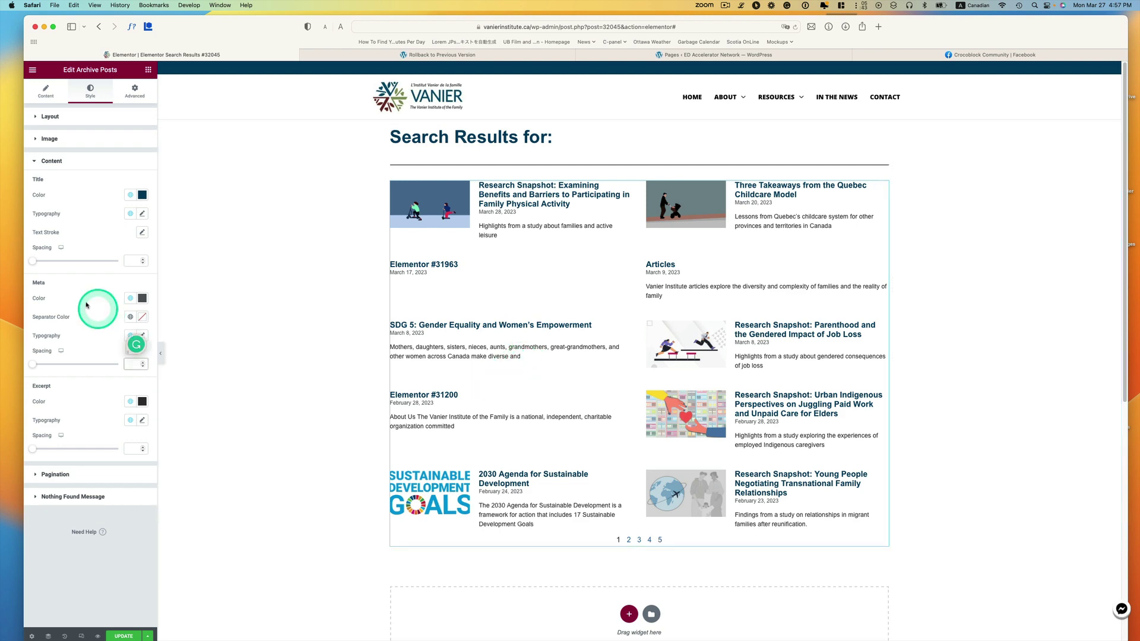
{"action": "left_click_drag", "start_coordinate": [34, 264], "coordinate": [41, 264]}
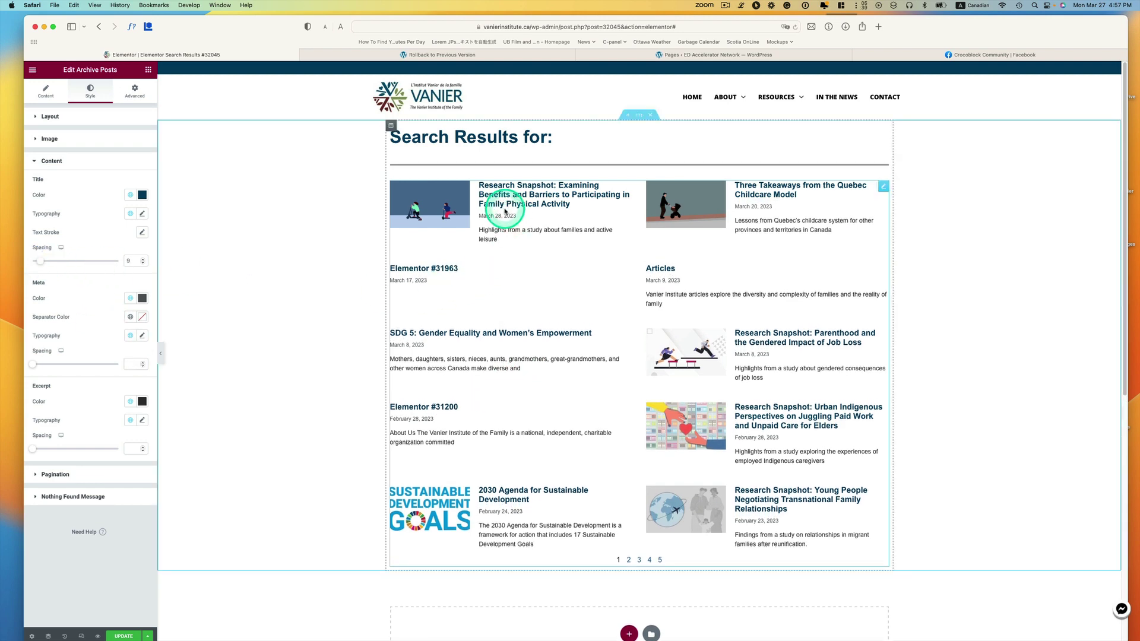
Set the results section's margins to 45 top and 150 bottom, saving the template before and after
{"action": "left_click", "coordinate": [132, 635]}
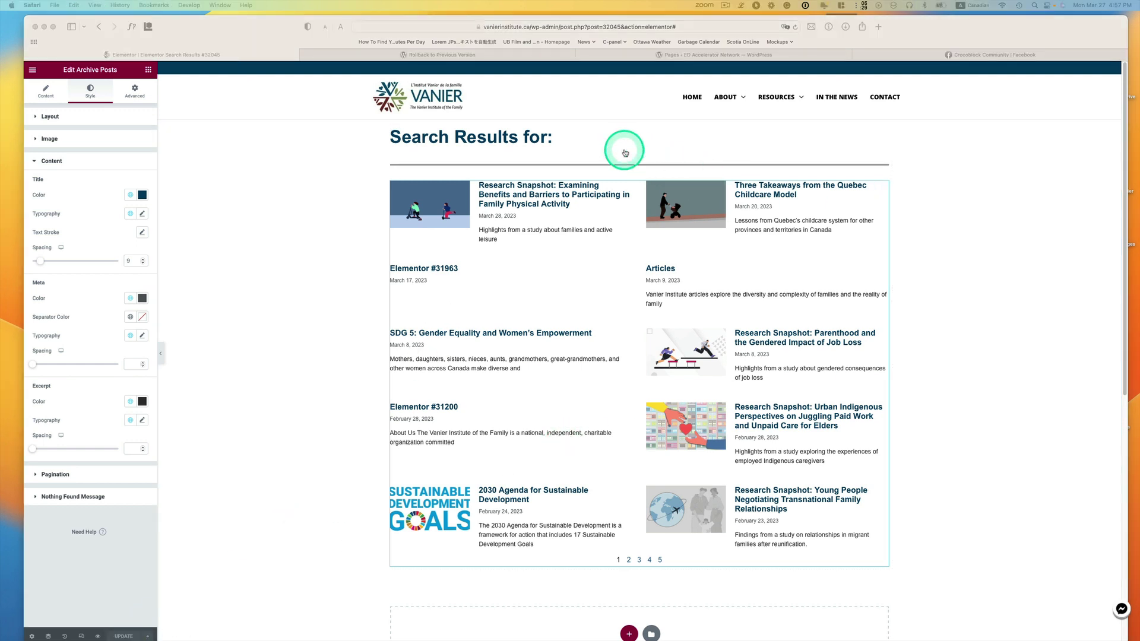
{"action": "left_click", "coordinate": [641, 121]}
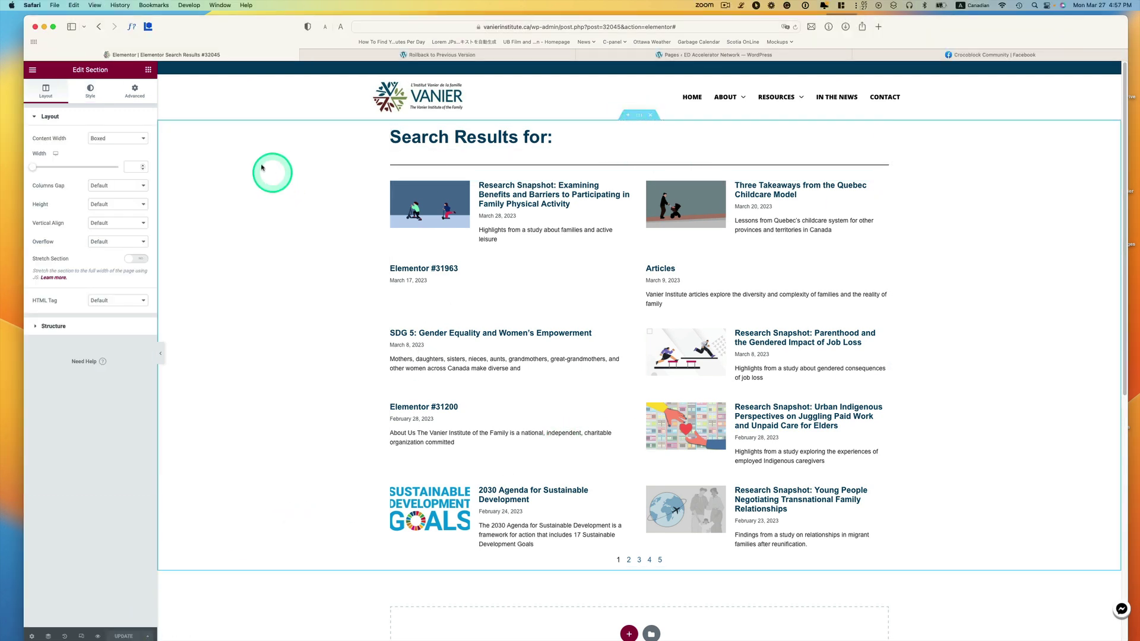
{"action": "left_click", "coordinate": [134, 90]}
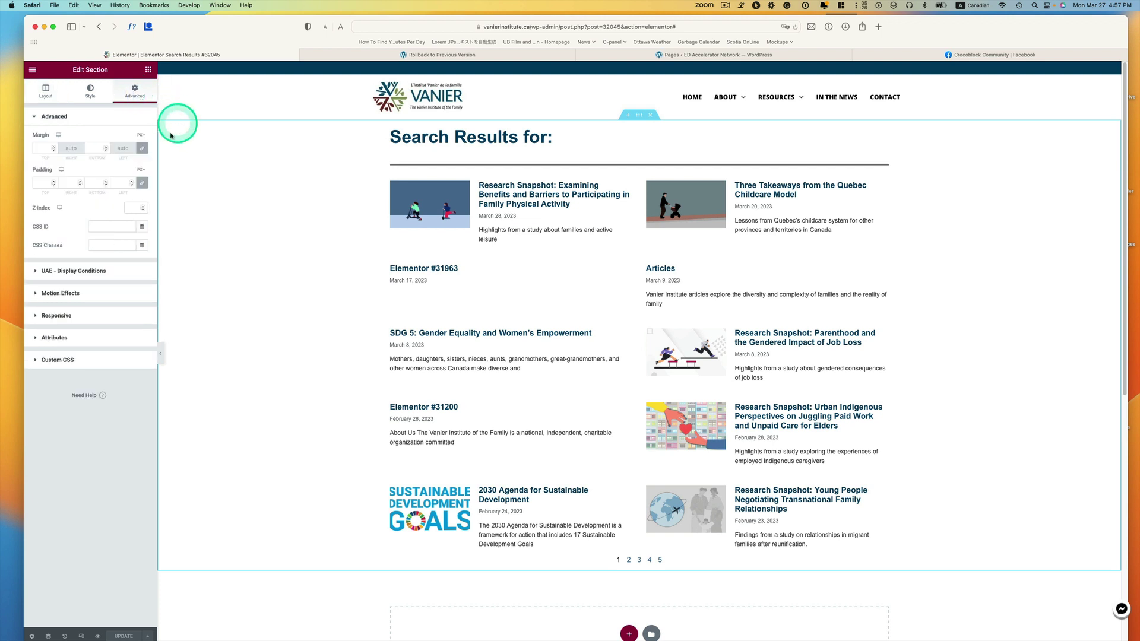
{"action": "right_click", "coordinate": [638, 118]}
{"action": "left_click", "coordinate": [221, 153]}
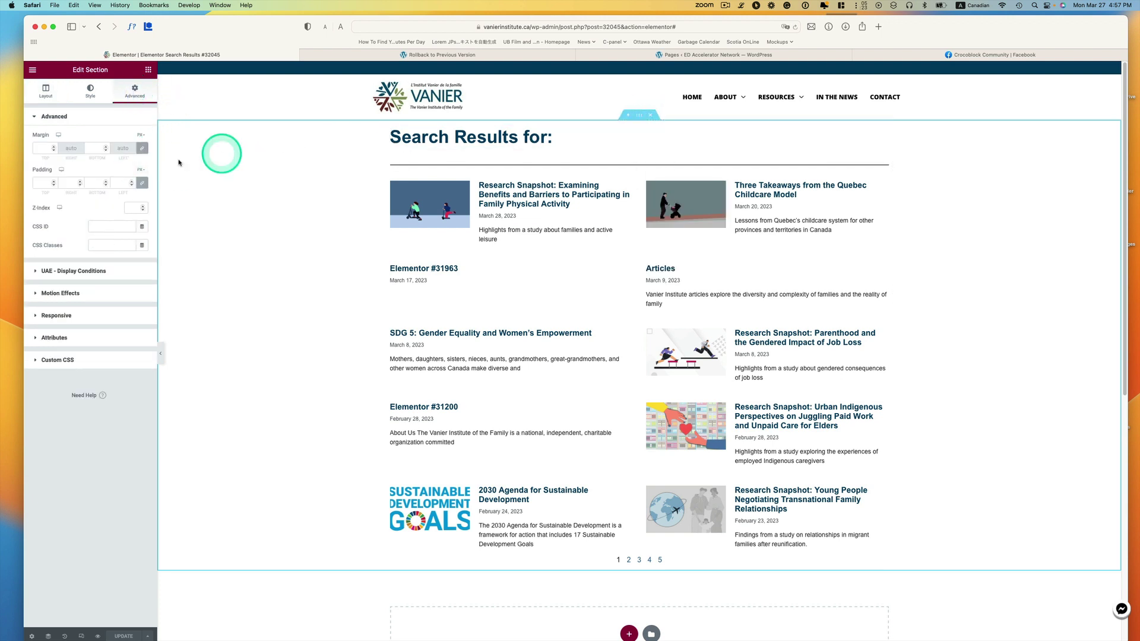
{"action": "left_click", "coordinate": [49, 151]}
{"action": "type", "text": "45"}
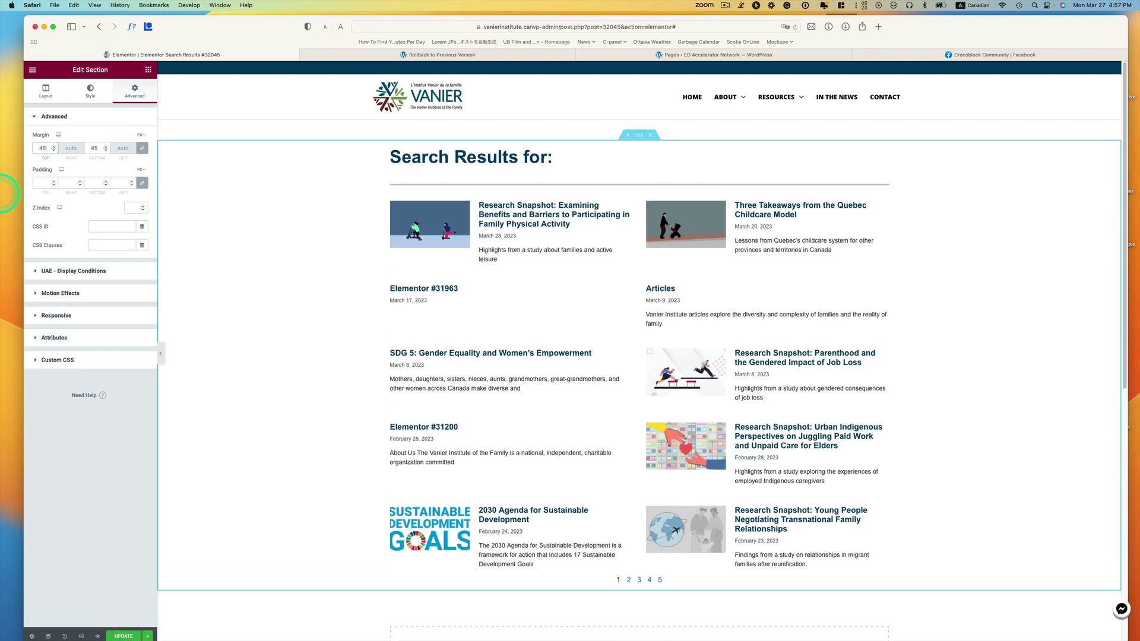
{"action": "left_click", "coordinate": [141, 151]}
{"action": "double_click", "coordinate": [98, 148]}
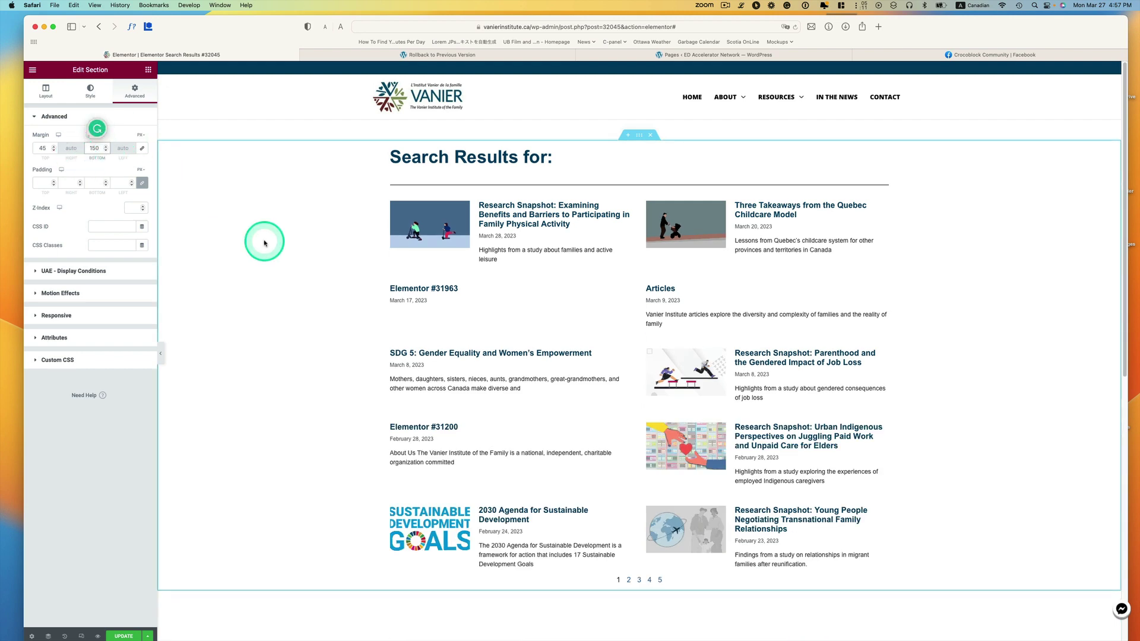
{"action": "scroll", "coordinate": [648, 582], "scroll_direction": "down", "scroll_amount": 5}
{"action": "scroll", "coordinate": [647, 580], "scroll_direction": "up", "scroll_amount": 3}
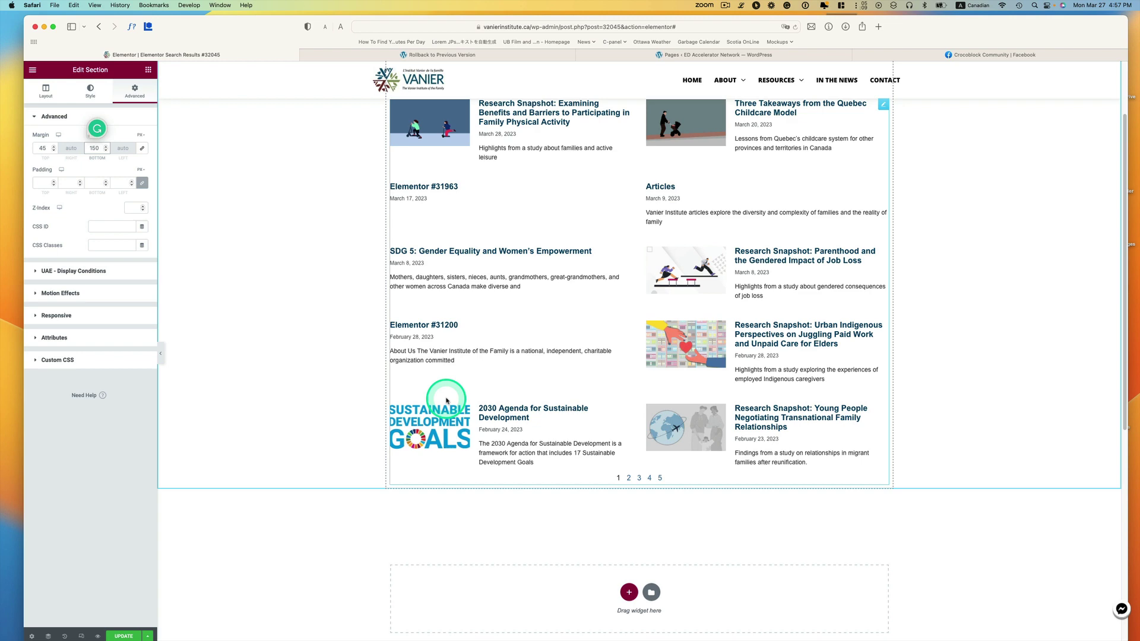
{"action": "left_click", "coordinate": [123, 636]}
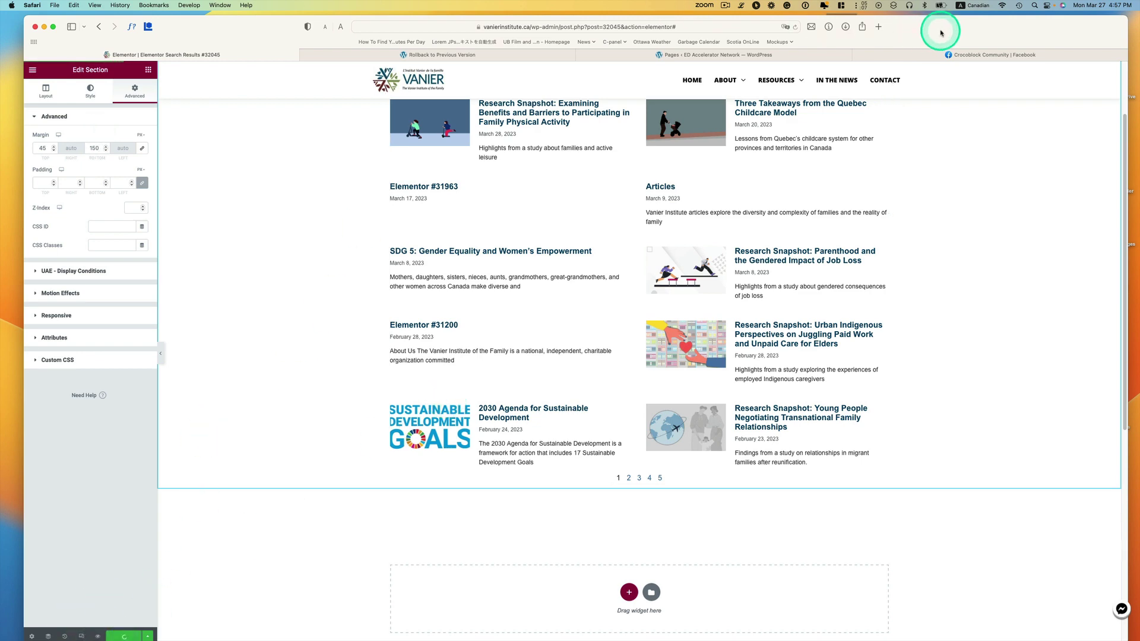
Open the live search results page in a new Safari tab and switch to it
{"action": "left_click_drag", "start_coordinate": [940, 33], "coordinate": [942, 28]}
{"action": "left_click", "coordinate": [33, 69]}
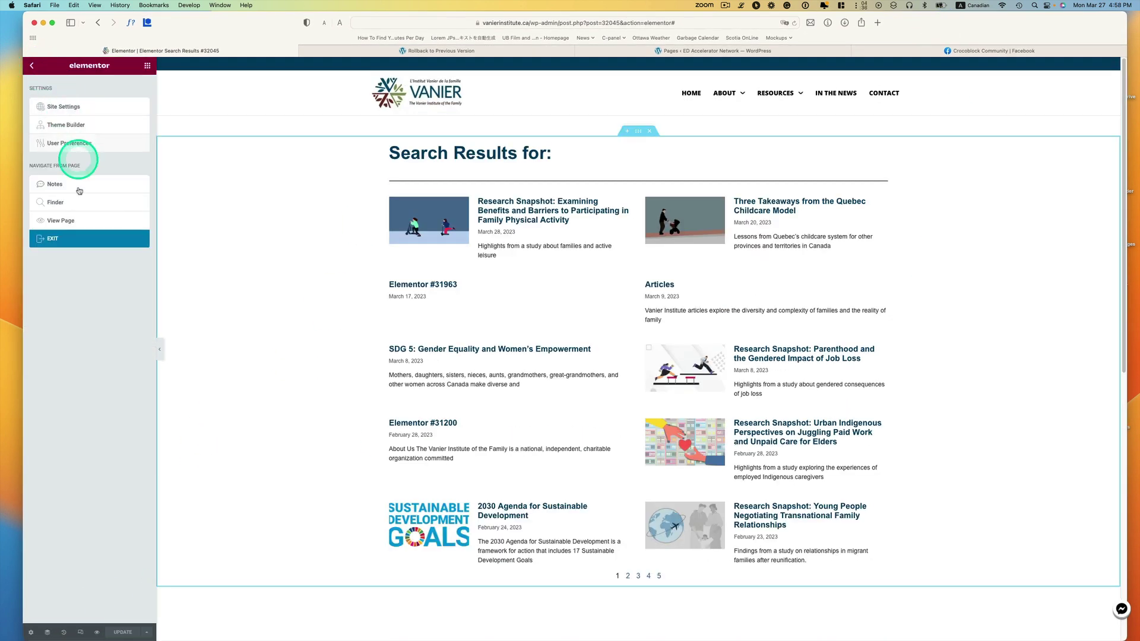
{"action": "right_click", "coordinate": [70, 218]}
{"action": "left_click", "coordinate": [83, 225]}
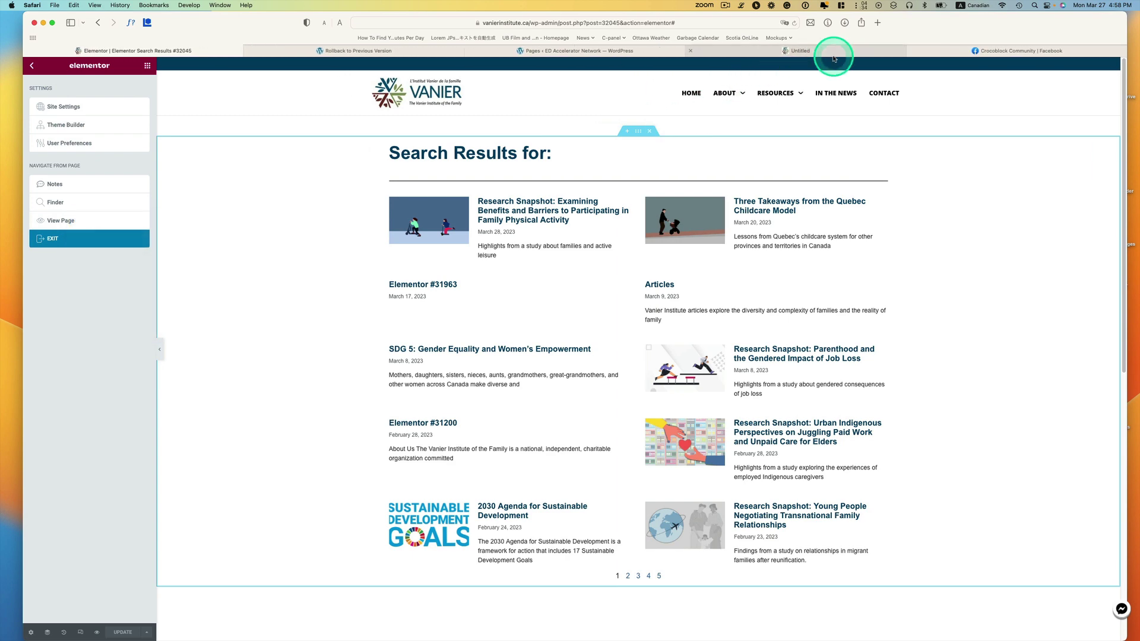
{"action": "left_click", "coordinate": [833, 57]}
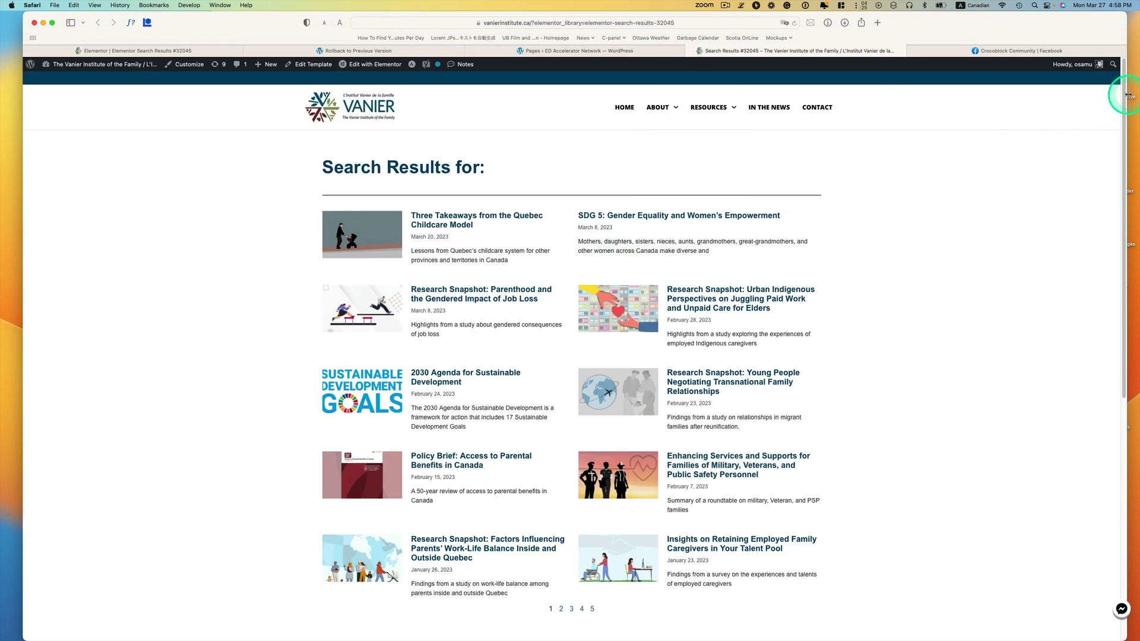
Narrow the Safari window to mobile width to check the results, then widen it back to desktop
{"action": "left_click_drag", "start_coordinate": [1126, 95], "coordinate": [279, 132]}
{"action": "scroll", "coordinate": [172, 341], "scroll_direction": "down", "scroll_amount": 5}
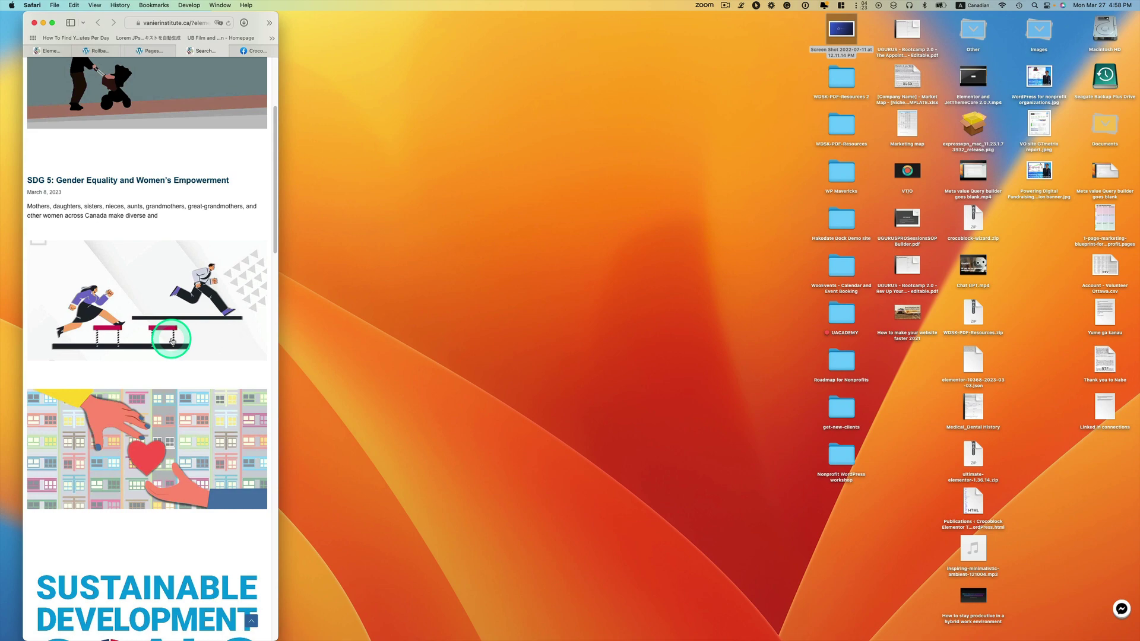
{"action": "scroll", "coordinate": [172, 341], "scroll_direction": "down", "scroll_amount": 3}
{"action": "scroll", "coordinate": [171, 340], "scroll_direction": "up", "scroll_amount": 5}
{"action": "scroll", "coordinate": [169, 339], "scroll_direction": "down", "scroll_amount": 8}
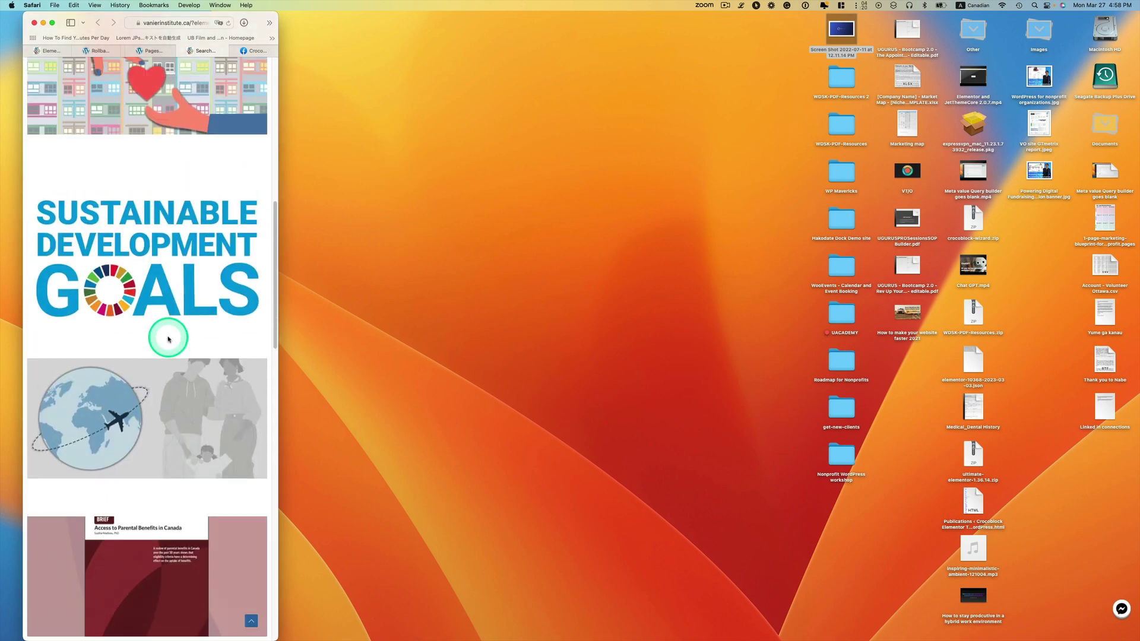
{"action": "scroll", "coordinate": [172, 327], "scroll_direction": "up", "scroll_amount": 8}
{"action": "left_click_drag", "start_coordinate": [279, 215], "coordinate": [1058, 224]}
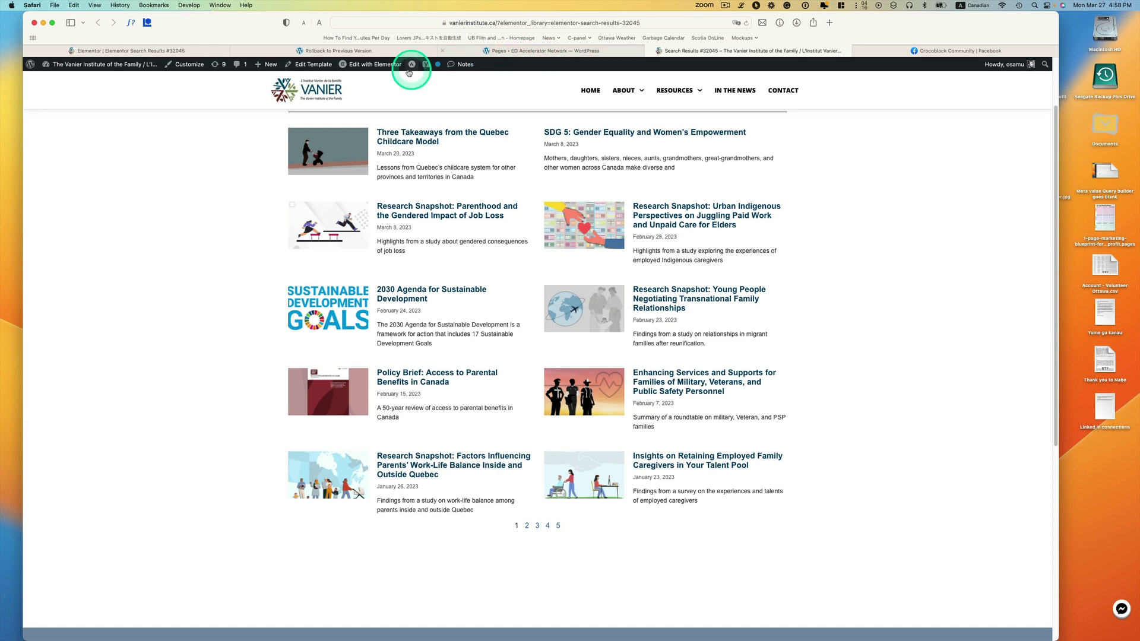
Back in the editor tab, duplicate the Archive Posts widget so a copy sits below the original
{"action": "left_click", "coordinate": [191, 51]}
{"action": "scroll", "coordinate": [553, 314], "scroll_direction": "up", "scroll_amount": 2}
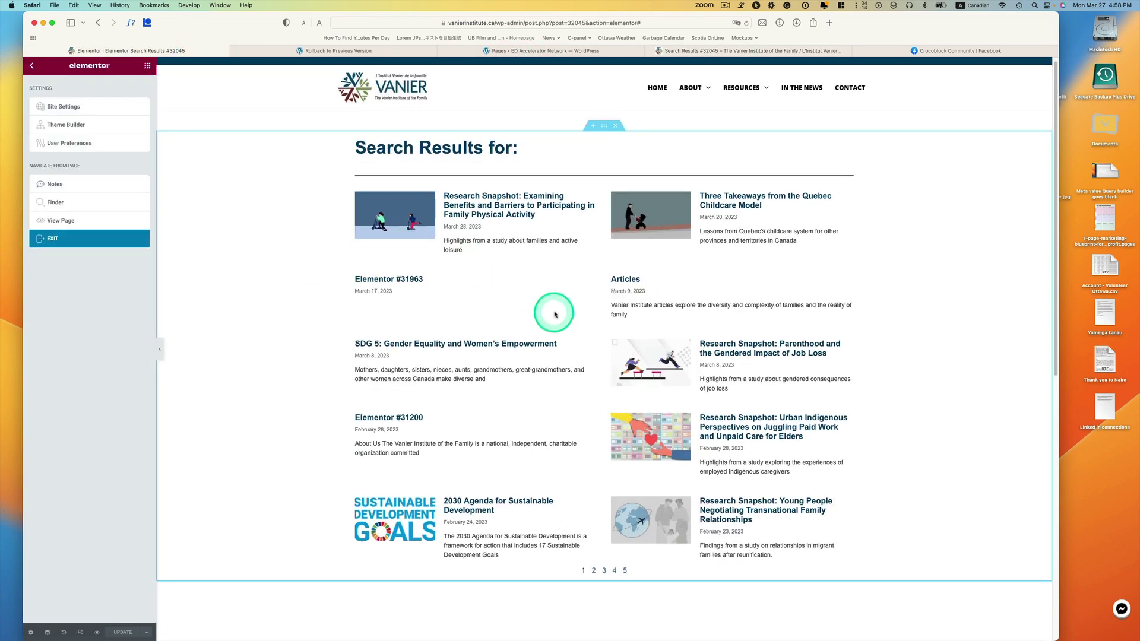
{"action": "scroll", "coordinate": [555, 310], "scroll_direction": "down", "scroll_amount": 3}
{"action": "scroll", "coordinate": [555, 310], "scroll_direction": "up", "scroll_amount": 3}
{"action": "left_click", "coordinate": [824, 205]}
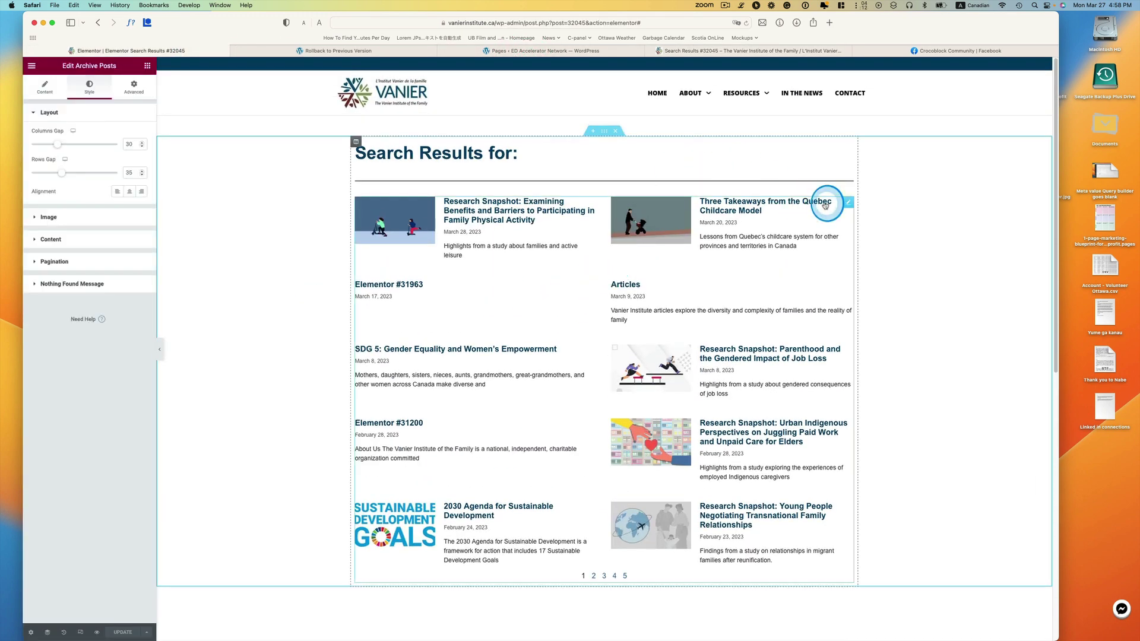
{"action": "right_click", "coordinate": [849, 204]}
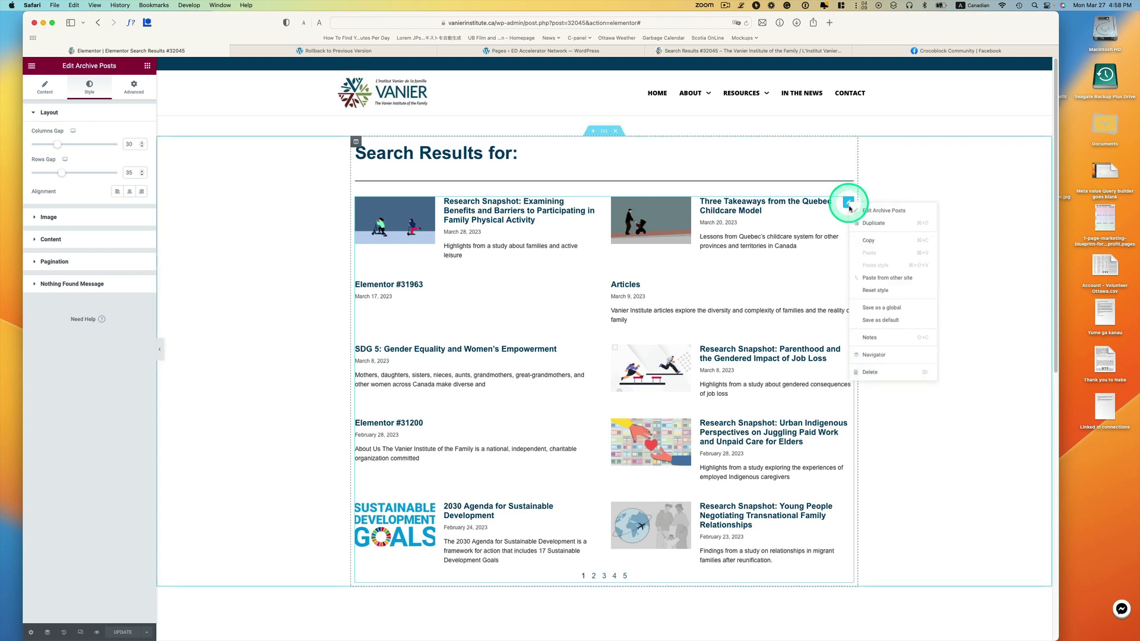
{"action": "left_click", "coordinate": [852, 202]}
{"action": "scroll", "coordinate": [713, 360], "scroll_direction": "down", "scroll_amount": 5}
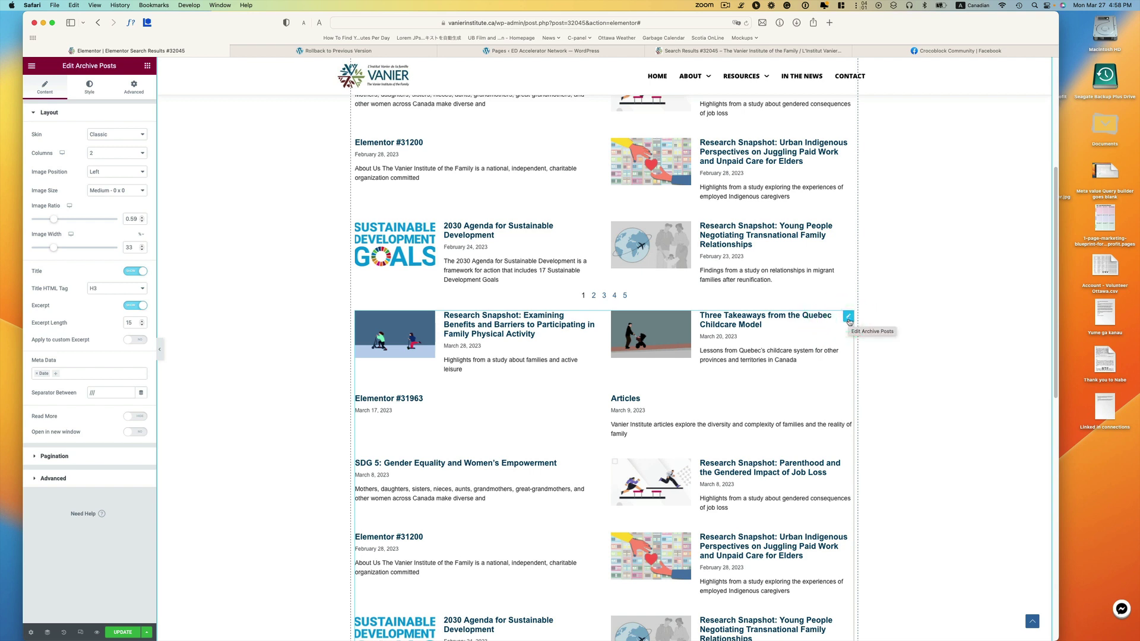
{"action": "left_click", "coordinate": [849, 321]}
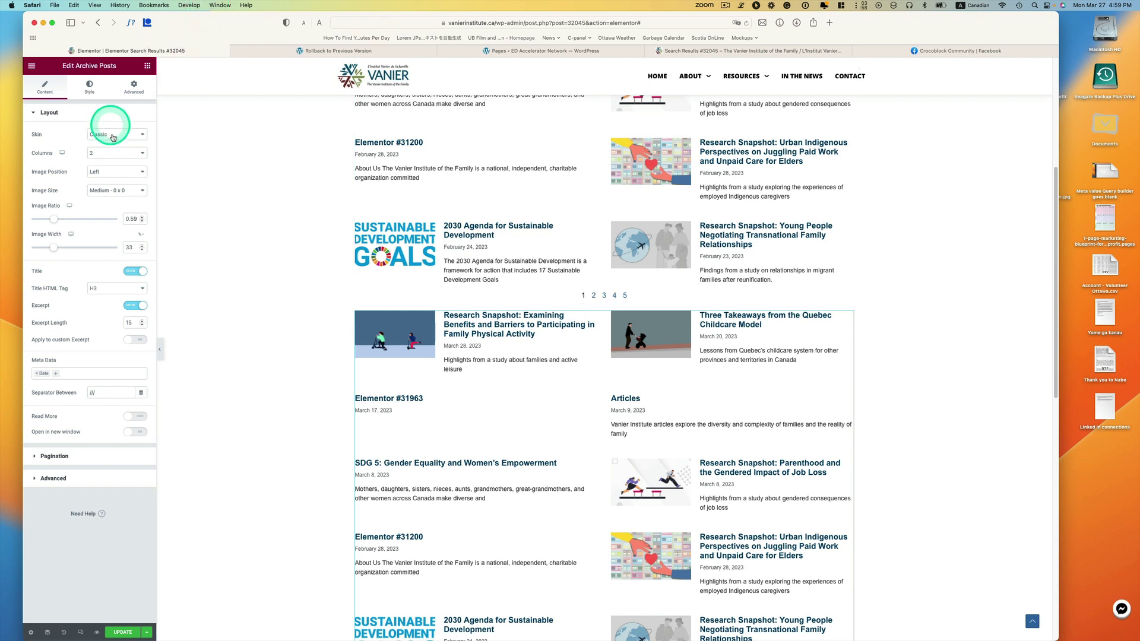
{"action": "left_click", "coordinate": [111, 153]}
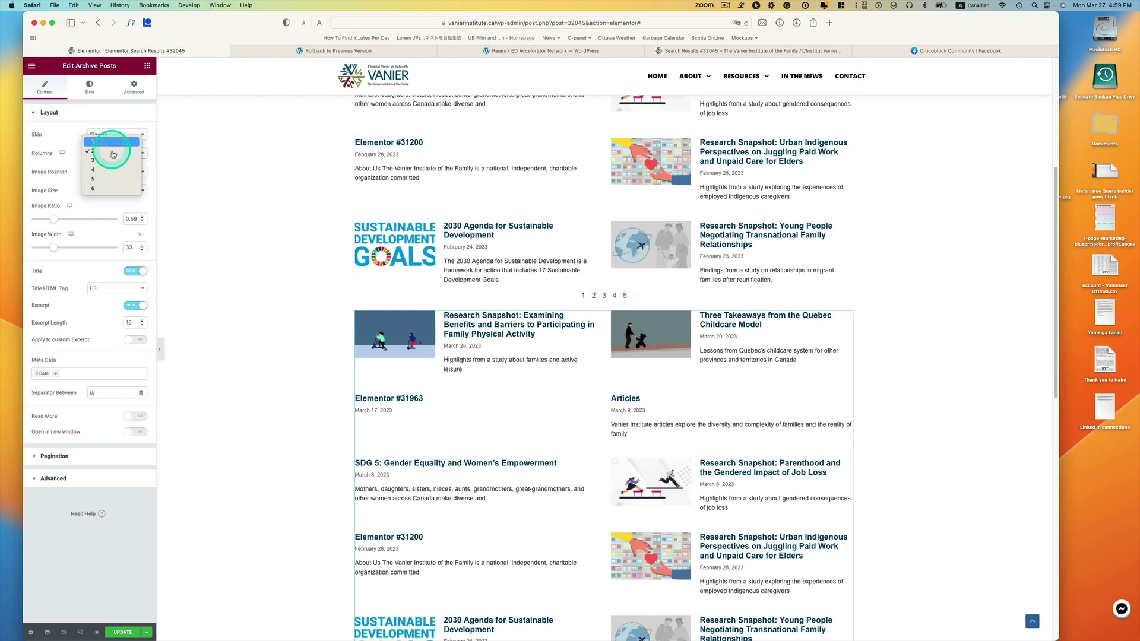
{"action": "left_click", "coordinate": [111, 142]}
{"action": "left_click", "coordinate": [127, 172]}
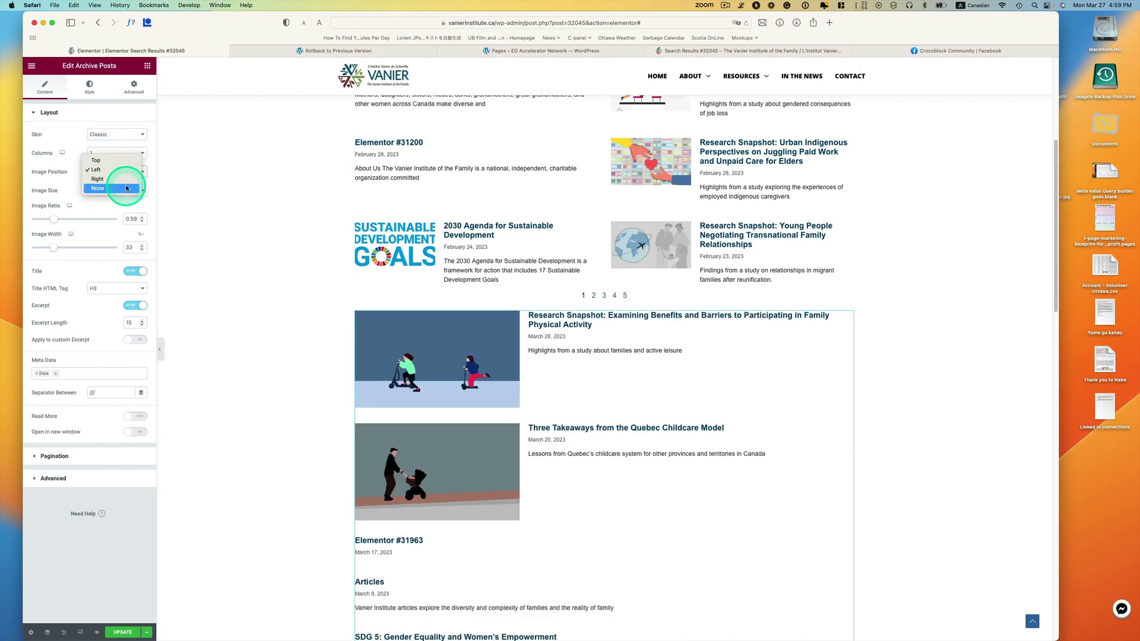
{"action": "left_click", "coordinate": [97, 188]}
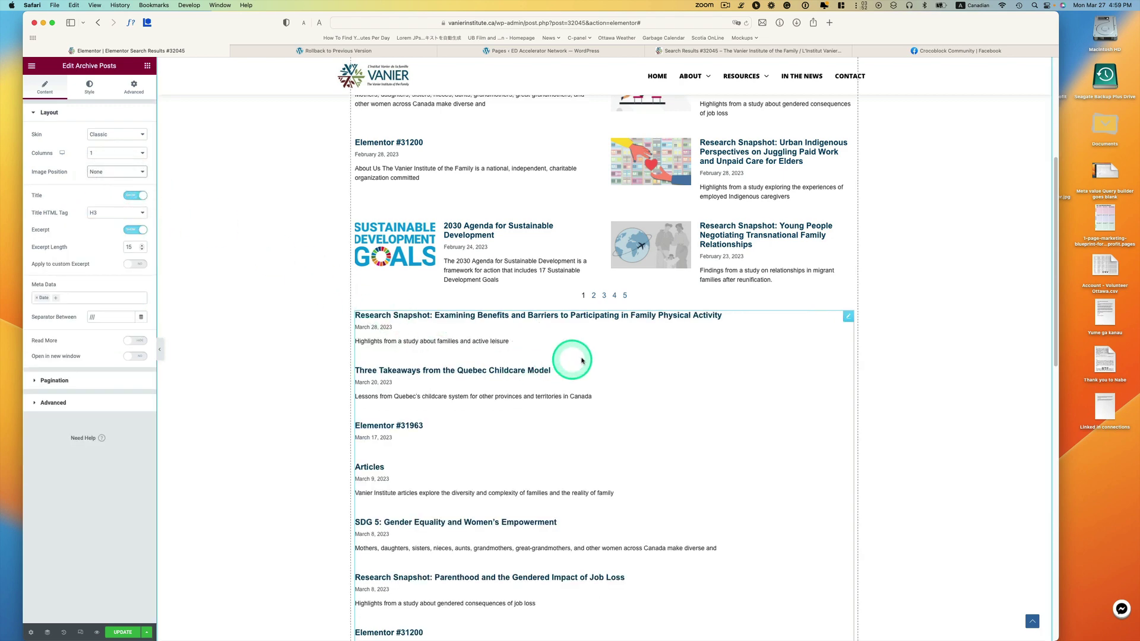
{"action": "scroll", "coordinate": [742, 335], "scroll_direction": "up", "scroll_amount": 5}
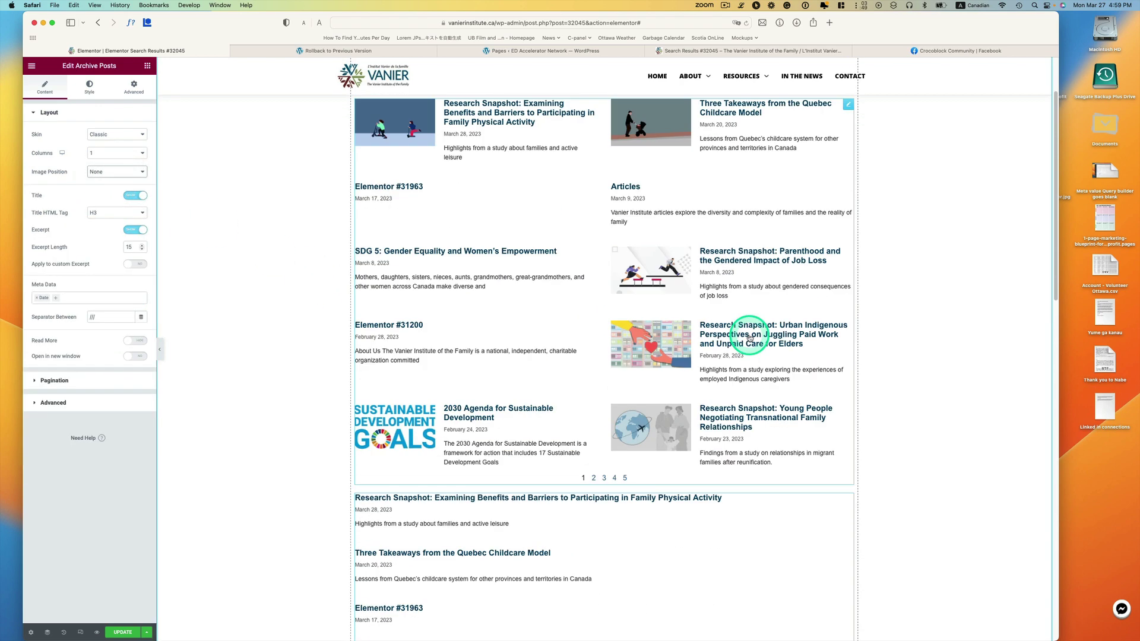
{"action": "scroll", "coordinate": [796, 380], "scroll_direction": "down", "scroll_amount": 3}
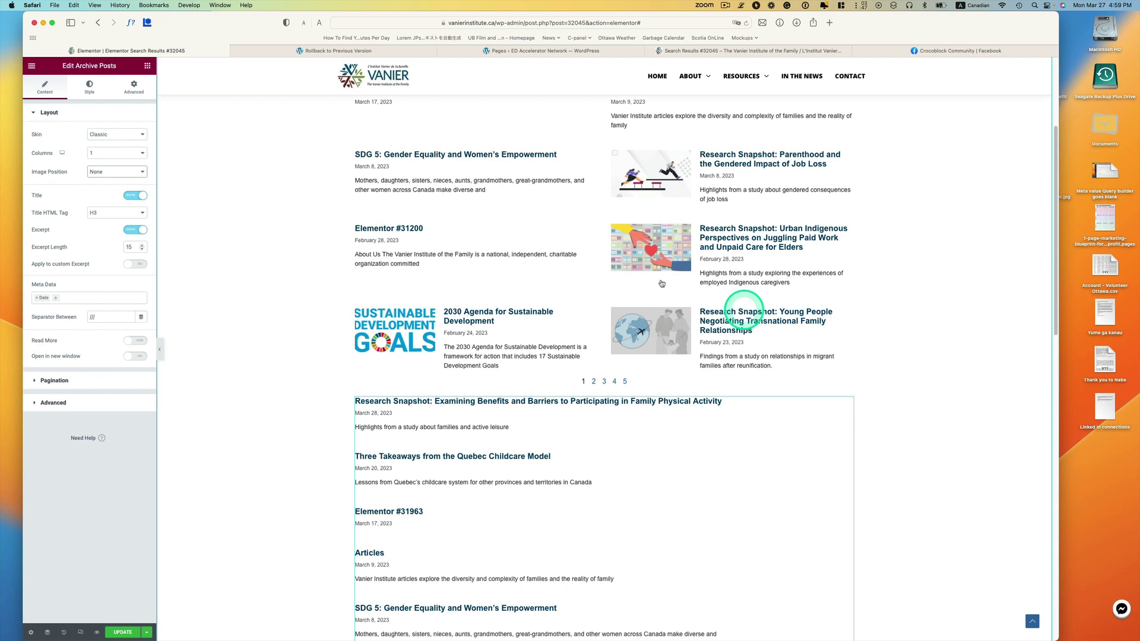
Hide the one-column posts list on desktop and tablet via its Responsive settings
{"action": "left_click", "coordinate": [134, 88]}
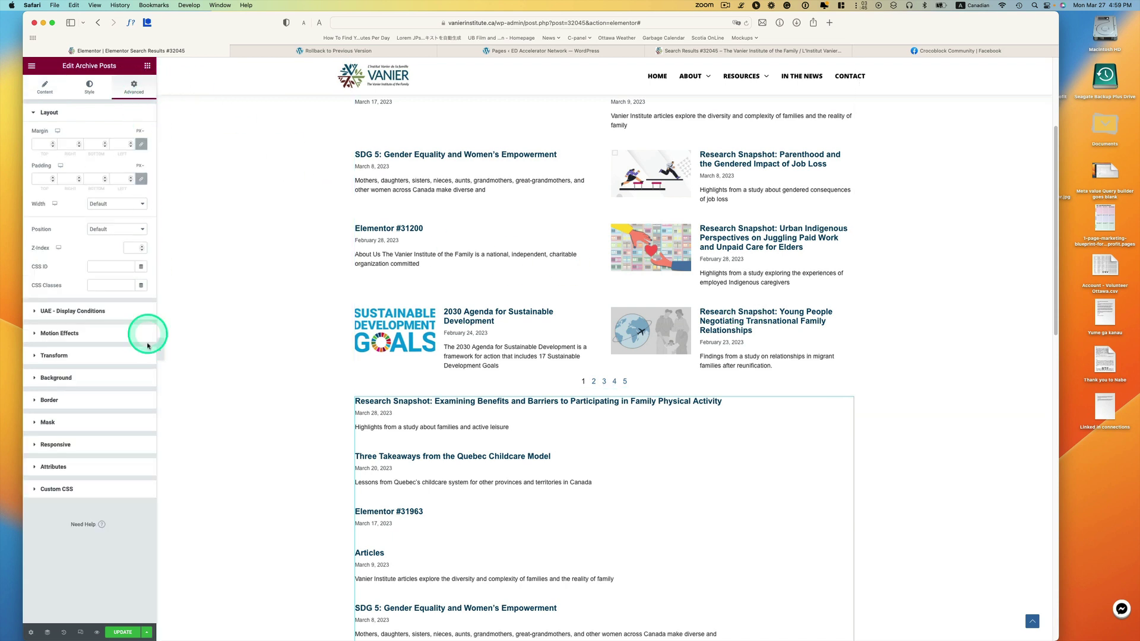
{"action": "left_click", "coordinate": [60, 444]}
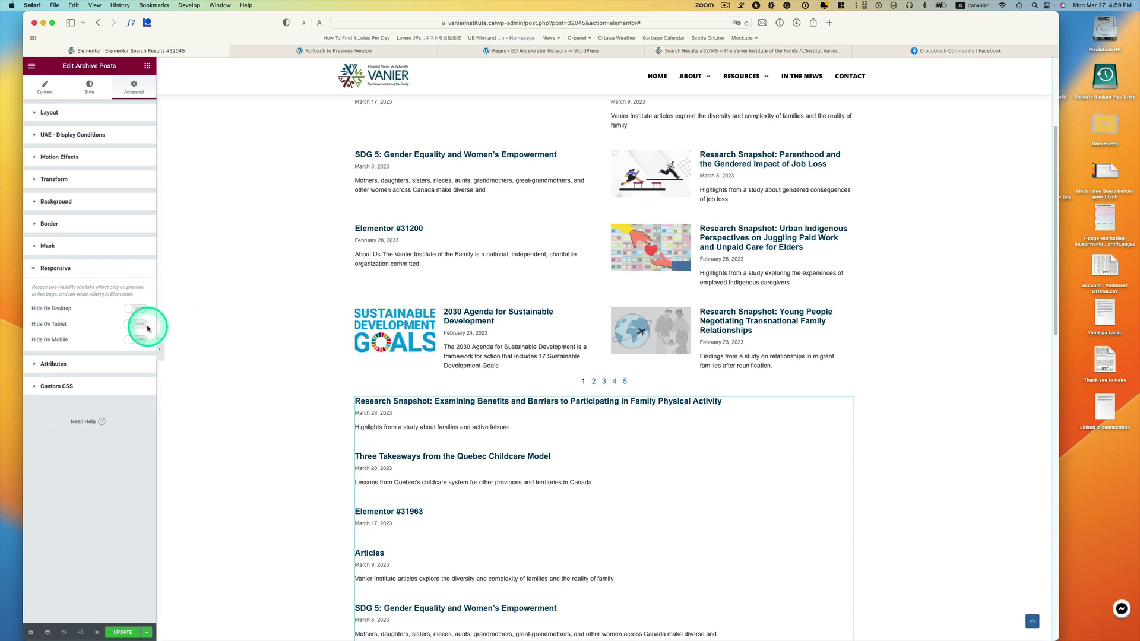
{"action": "left_click", "coordinate": [136, 309]}
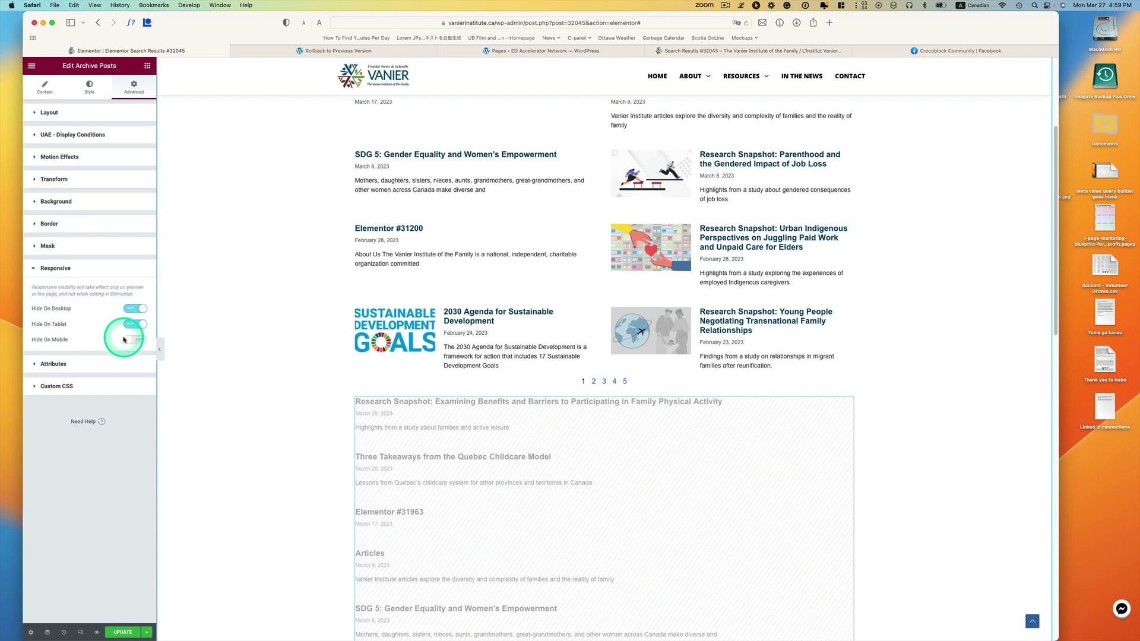
{"action": "scroll", "coordinate": [542, 323], "scroll_direction": "up", "scroll_amount": 4}
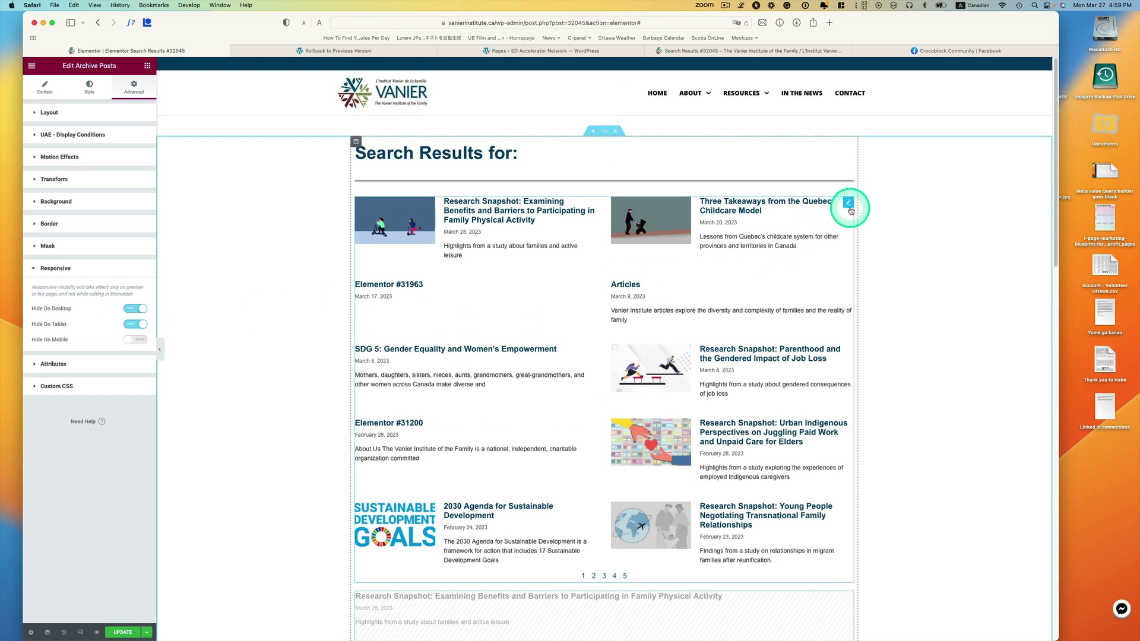
Hide the two-column posts list on mobile via its Responsive settings
{"action": "left_click", "coordinate": [849, 203]}
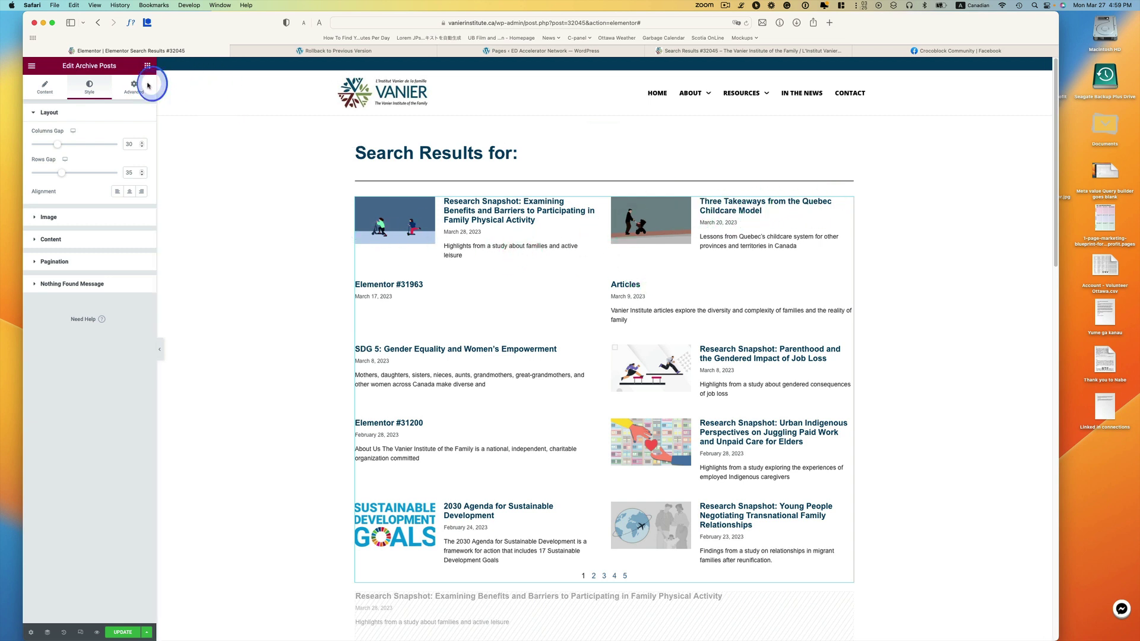
{"action": "left_click", "coordinate": [134, 87]}
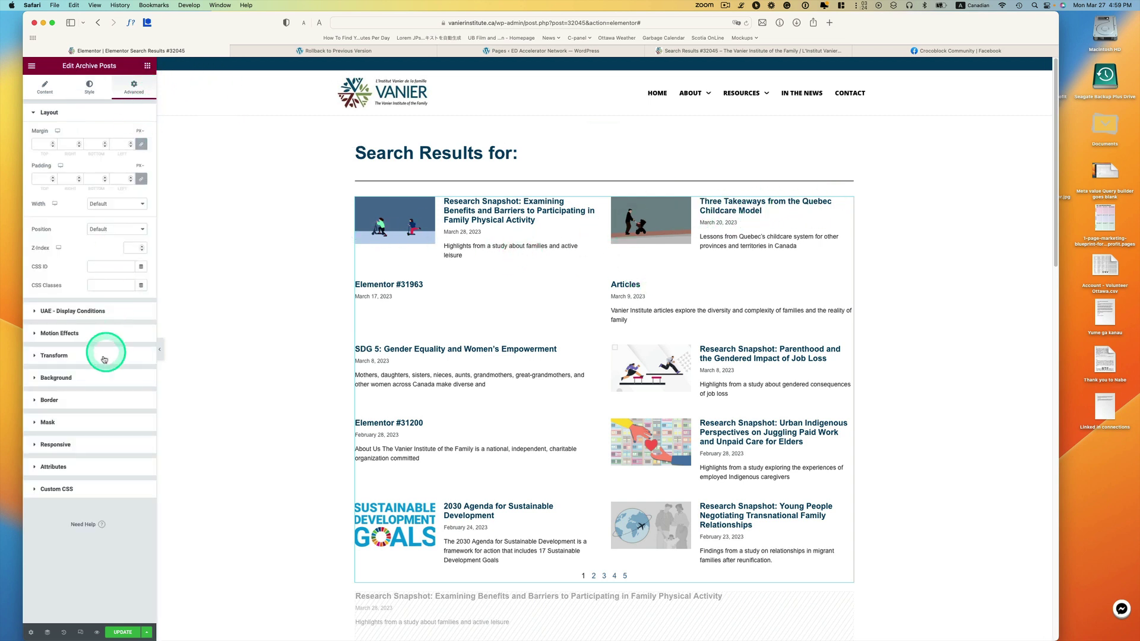
{"action": "left_click", "coordinate": [88, 444]}
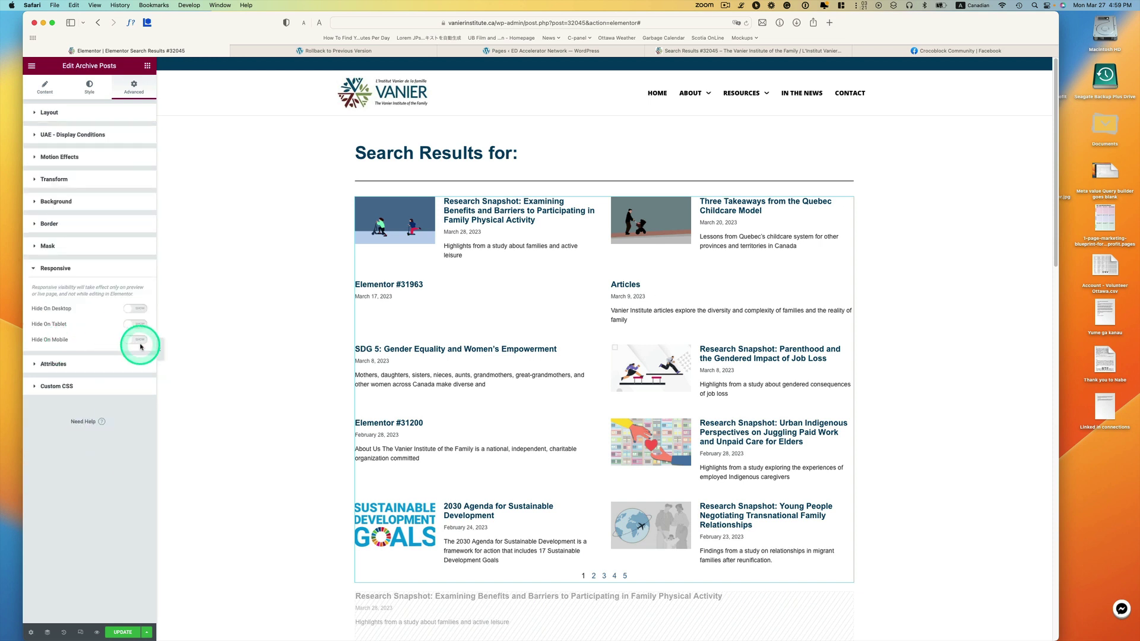
{"action": "left_click", "coordinate": [136, 340]}
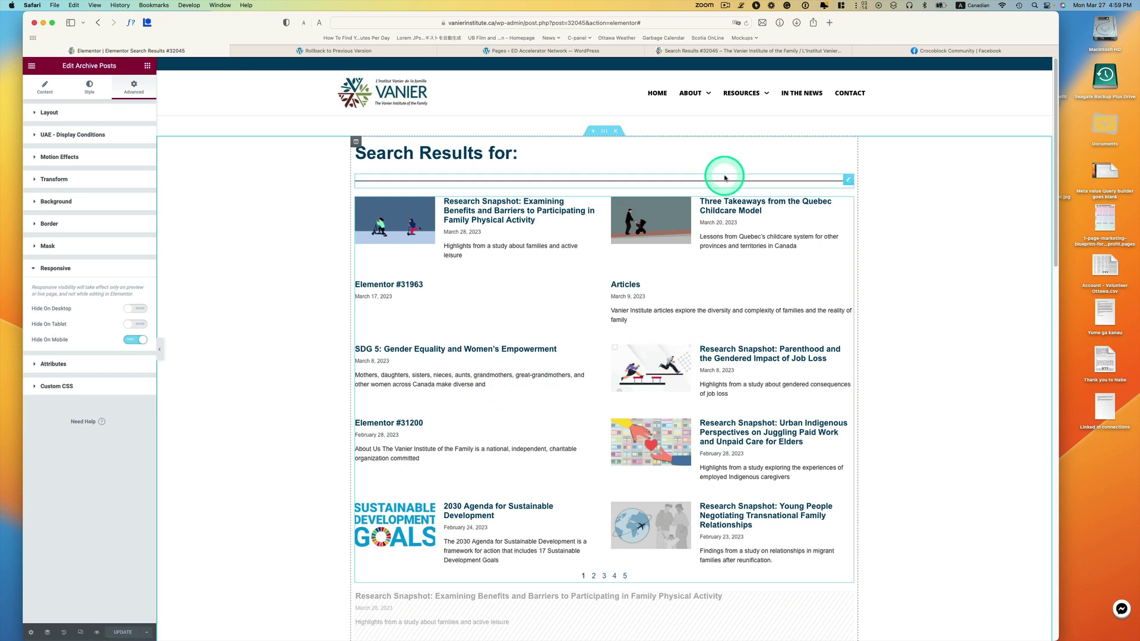
Add a 'Search again...' Search Form widget below the two-column list and update the template
{"action": "left_click", "coordinate": [147, 66]}
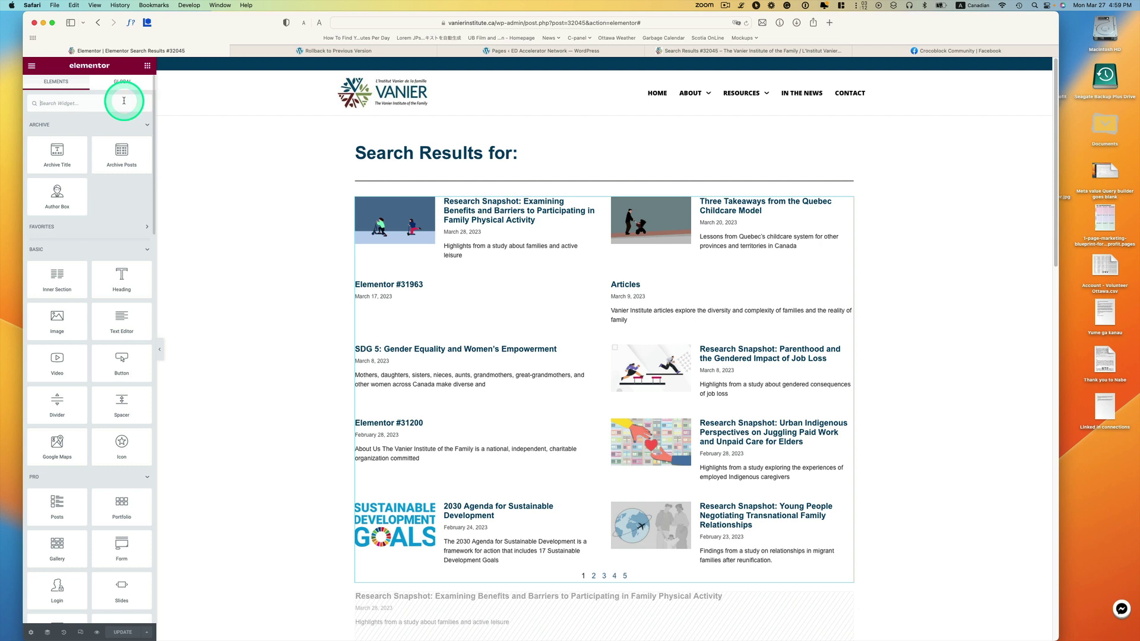
{"action": "left_click", "coordinate": [124, 100]}
{"action": "type", "text": "sear"}
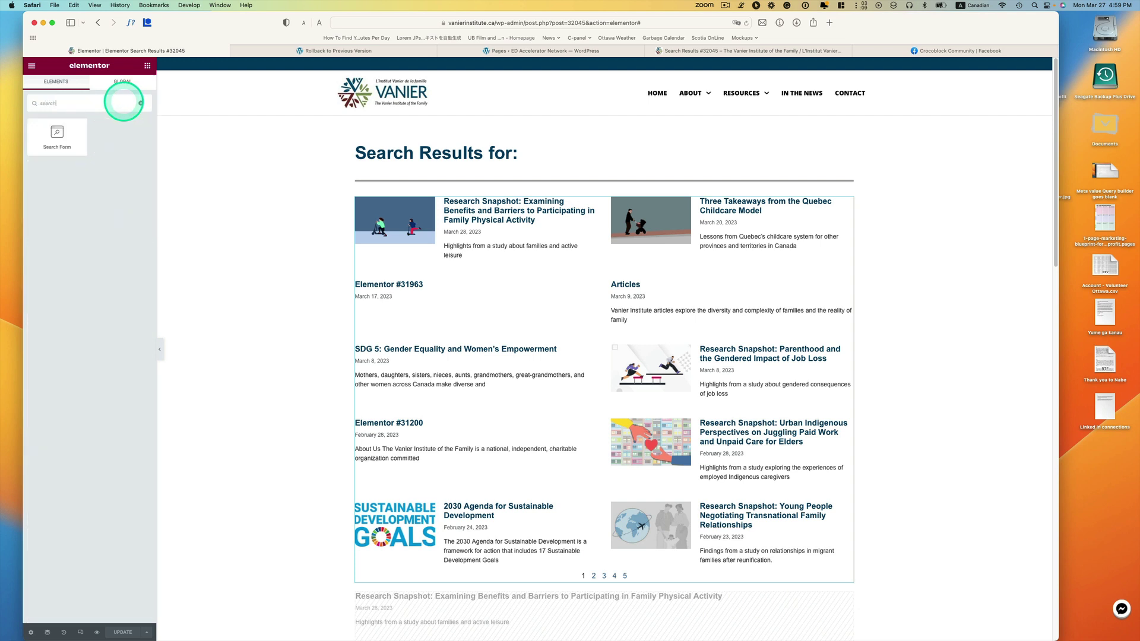
{"action": "type", "text": "ch"}
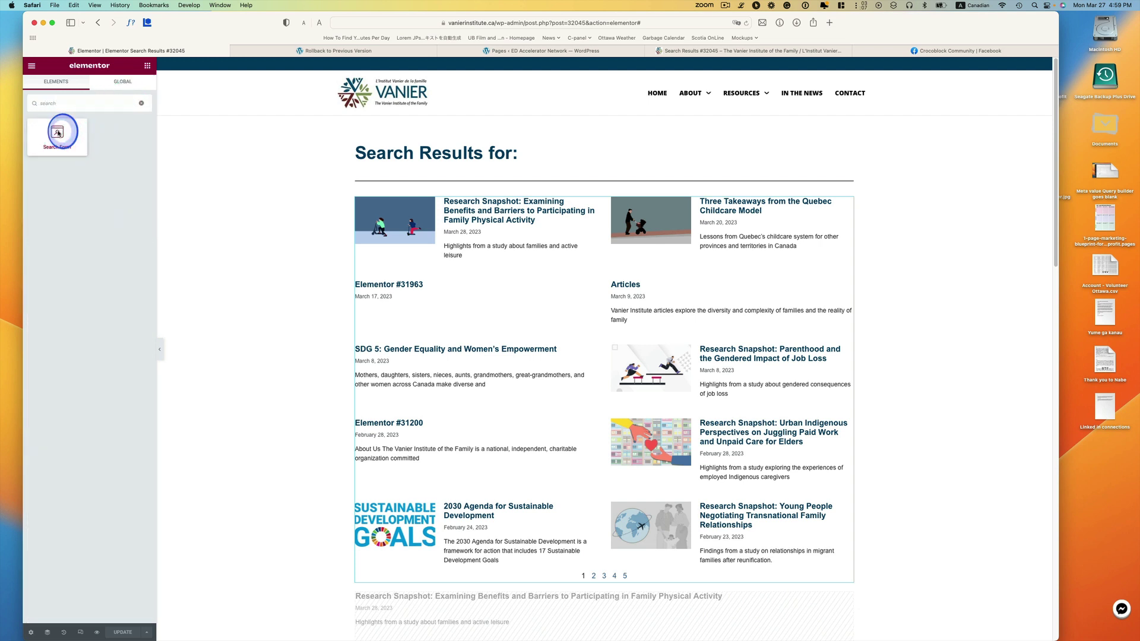
{"action": "left_click_drag", "start_coordinate": [57, 132], "coordinate": [541, 542]}
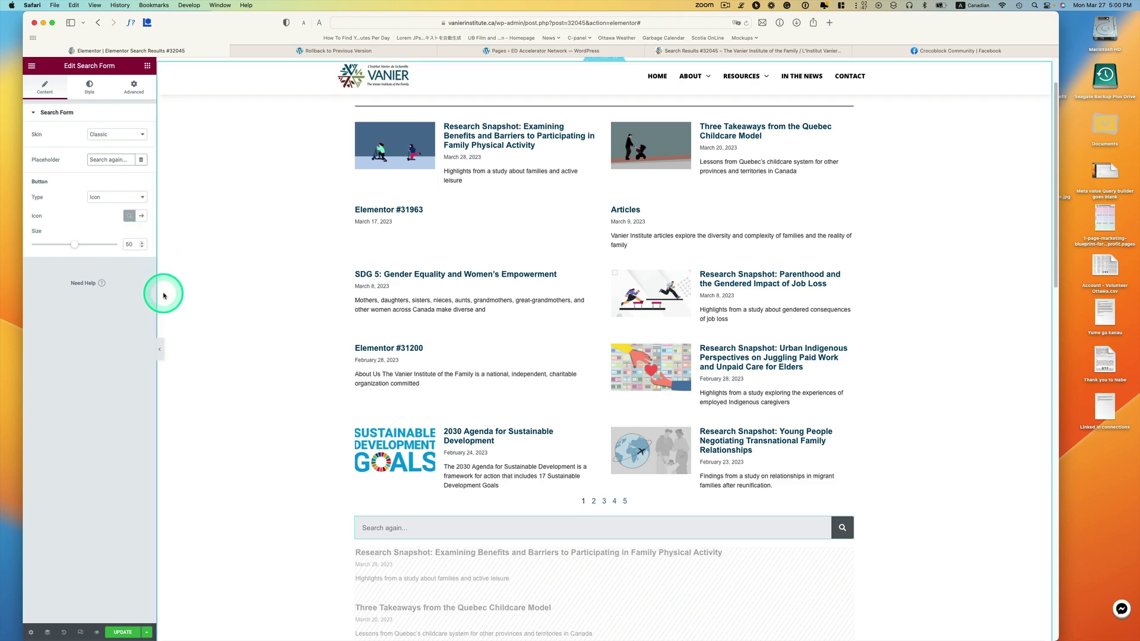
{"action": "left_click", "coordinate": [122, 632]}
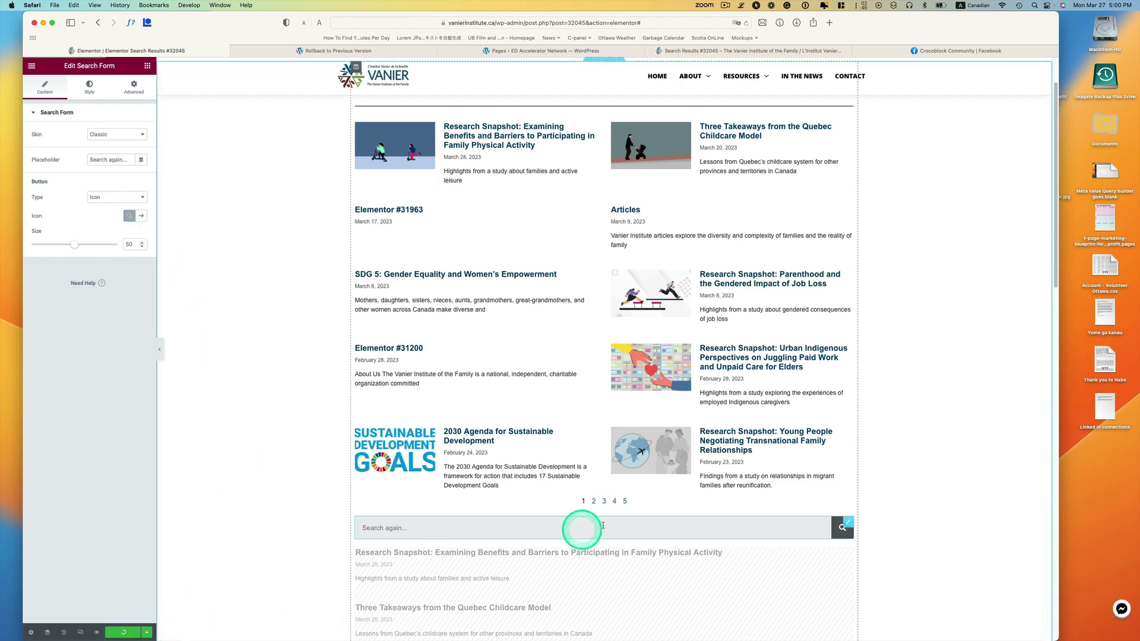
{"action": "scroll", "coordinate": [674, 453], "scroll_direction": "down", "scroll_amount": 2}
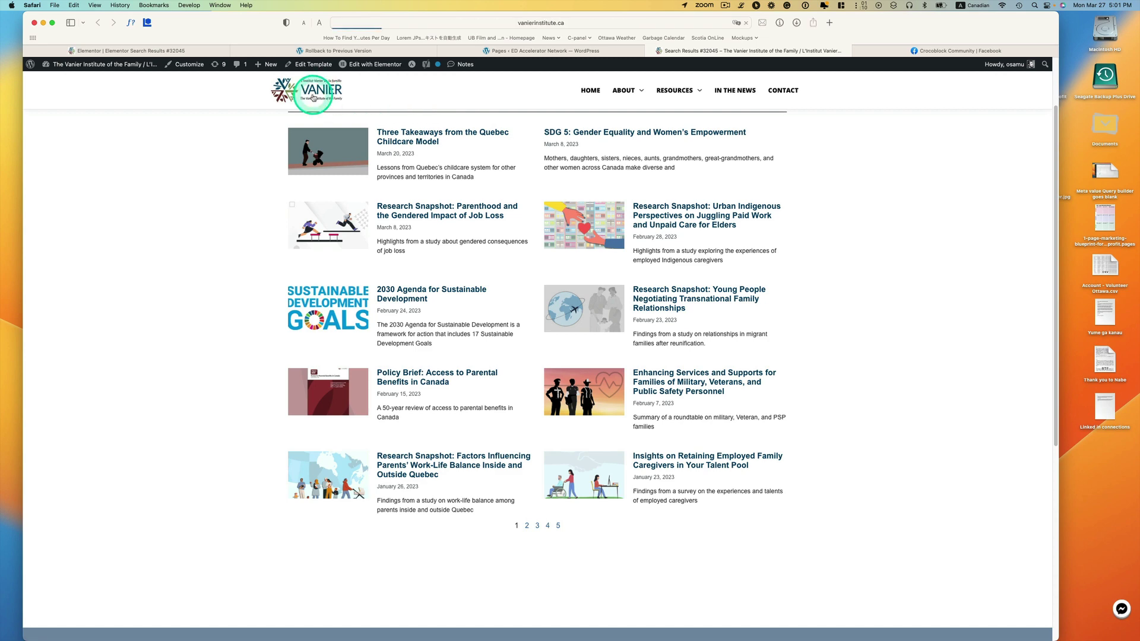
Go to the Vanier home page and search 'childcare' in the sidebar search box
{"action": "left_click", "coordinate": [314, 96]}
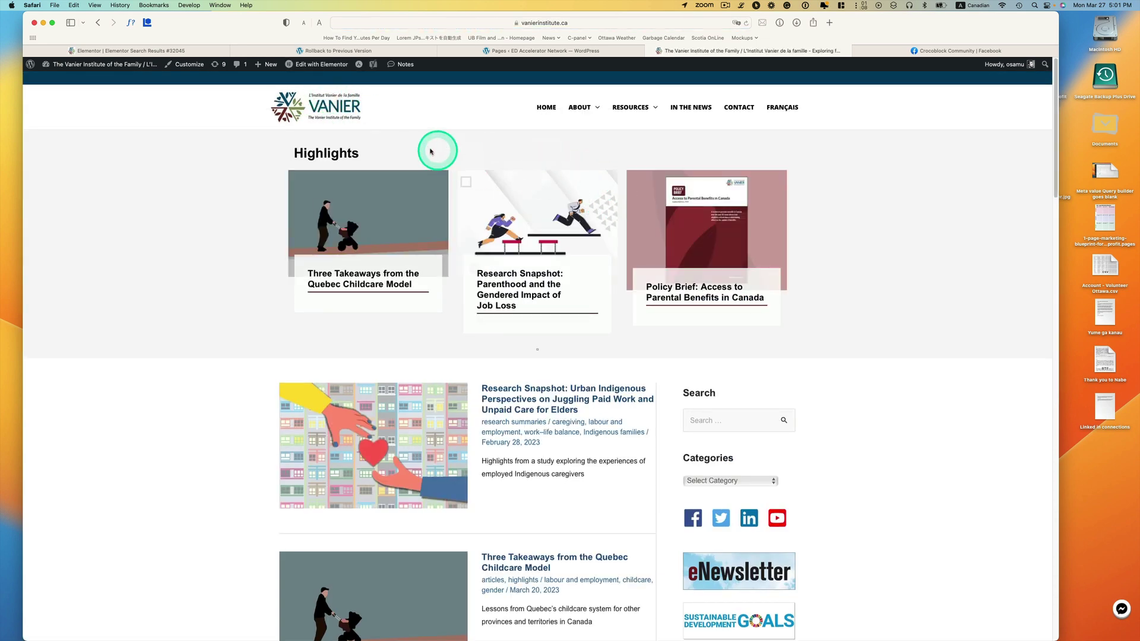
{"action": "left_click", "coordinate": [760, 427]}
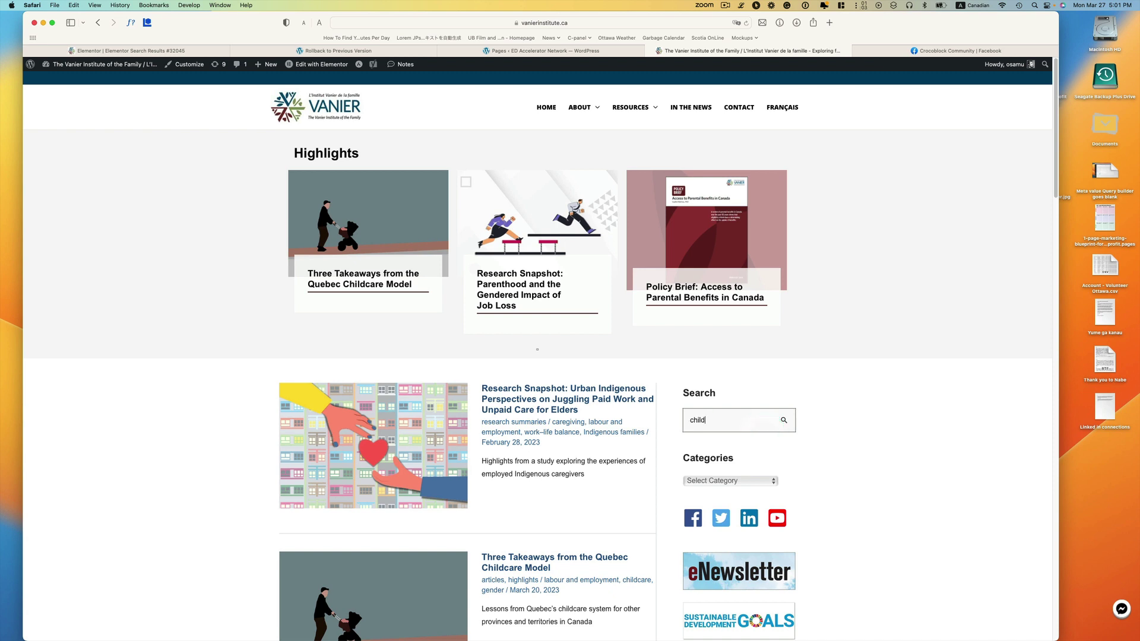
{"action": "left_click", "coordinate": [762, 426]}
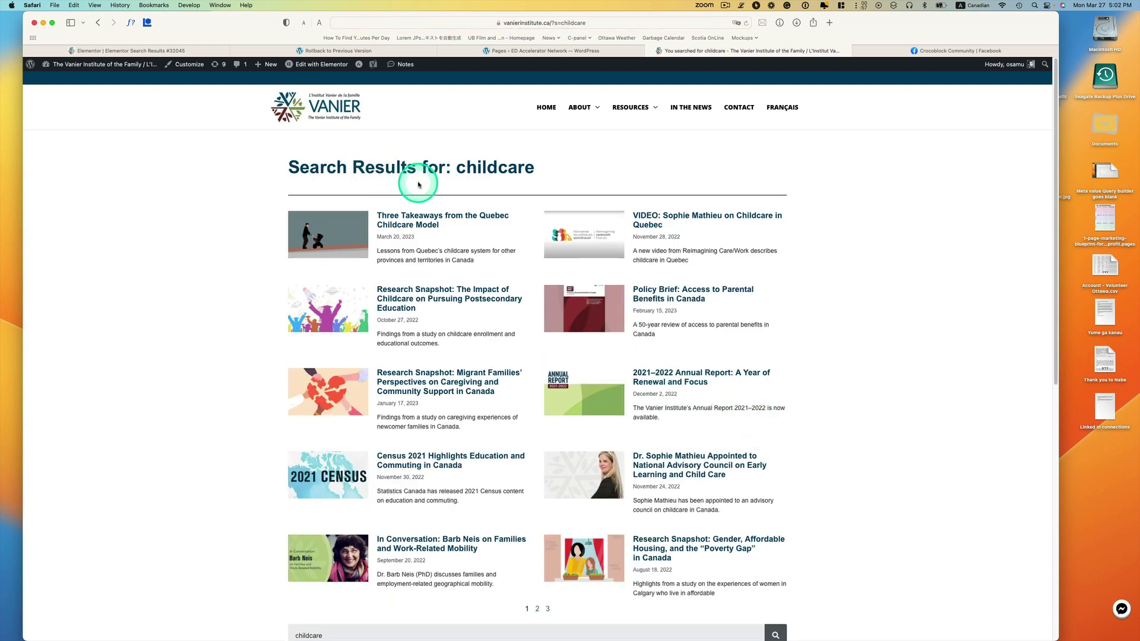
{"action": "scroll", "coordinate": [584, 249], "scroll_direction": "down", "scroll_amount": 5}
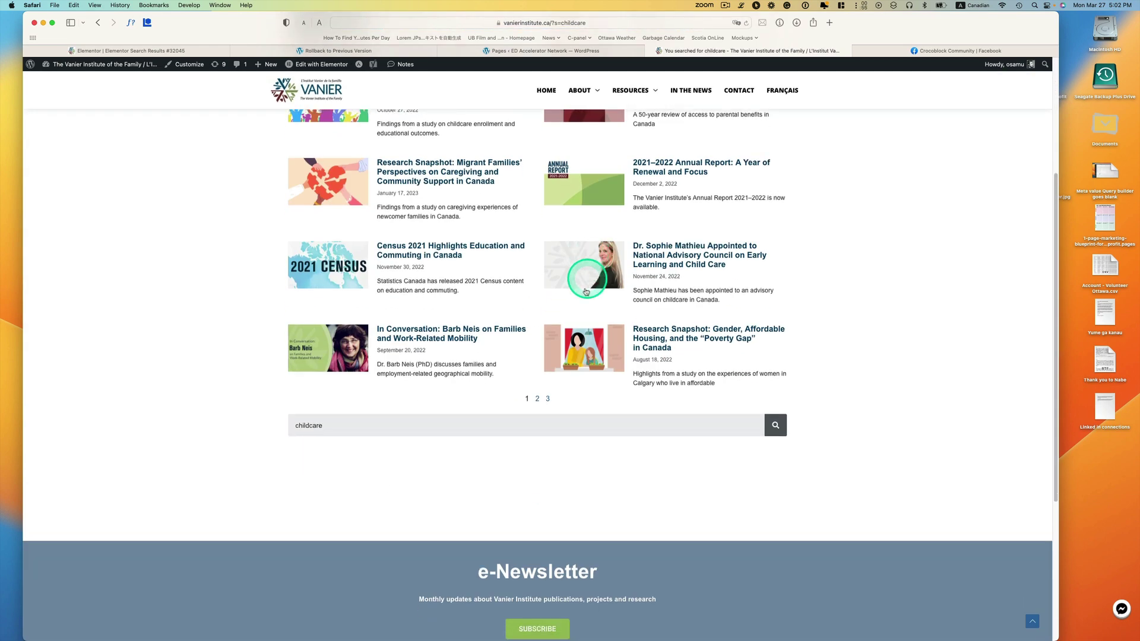
{"action": "scroll", "coordinate": [584, 293], "scroll_direction": "up", "scroll_amount": 5}
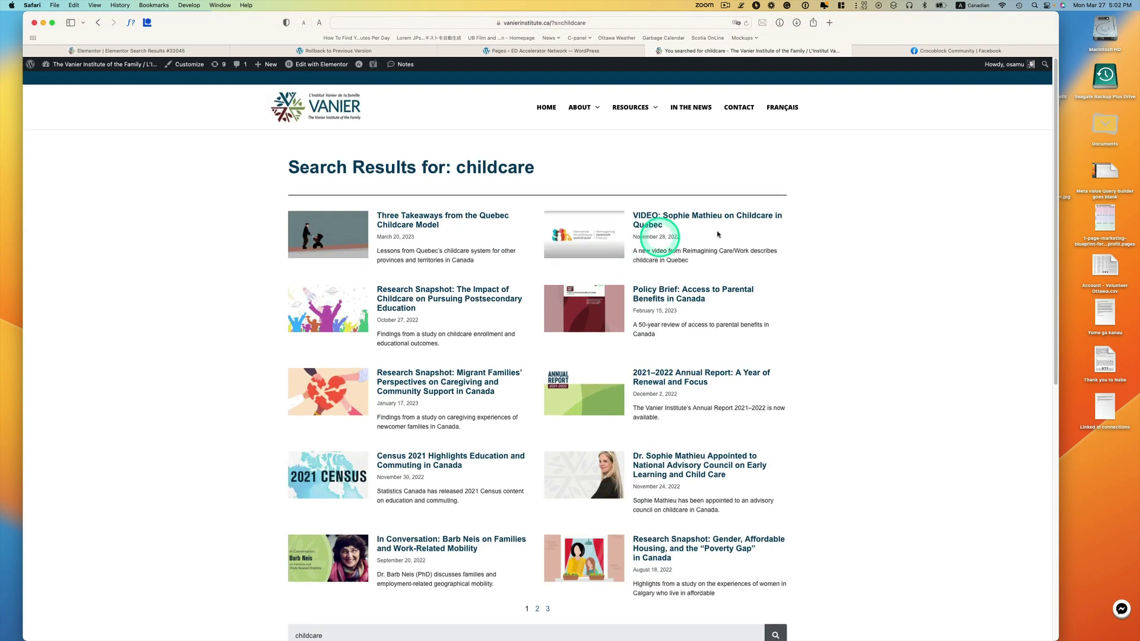
Narrow Safari to phone width to review the one-column childcare results, then widen back to desktop
{"action": "left_click_drag", "start_coordinate": [23, 199], "coordinate": [736, 228]}
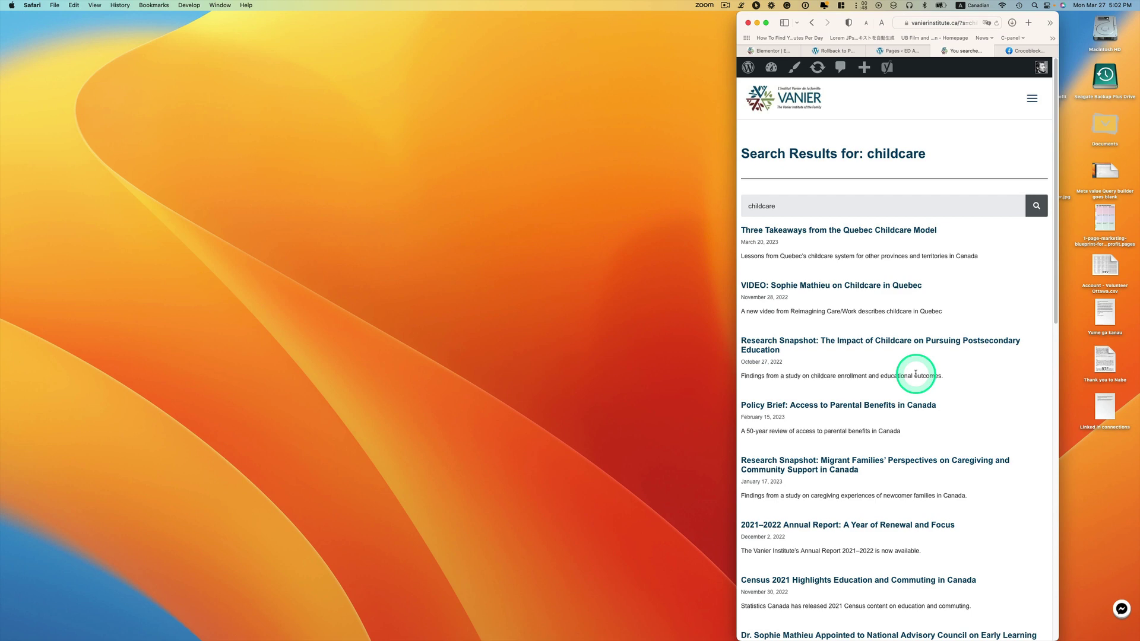
{"action": "scroll", "coordinate": [917, 375], "scroll_direction": "down", "scroll_amount": 5}
{"action": "scroll", "coordinate": [917, 375], "scroll_direction": "up", "scroll_amount": 5}
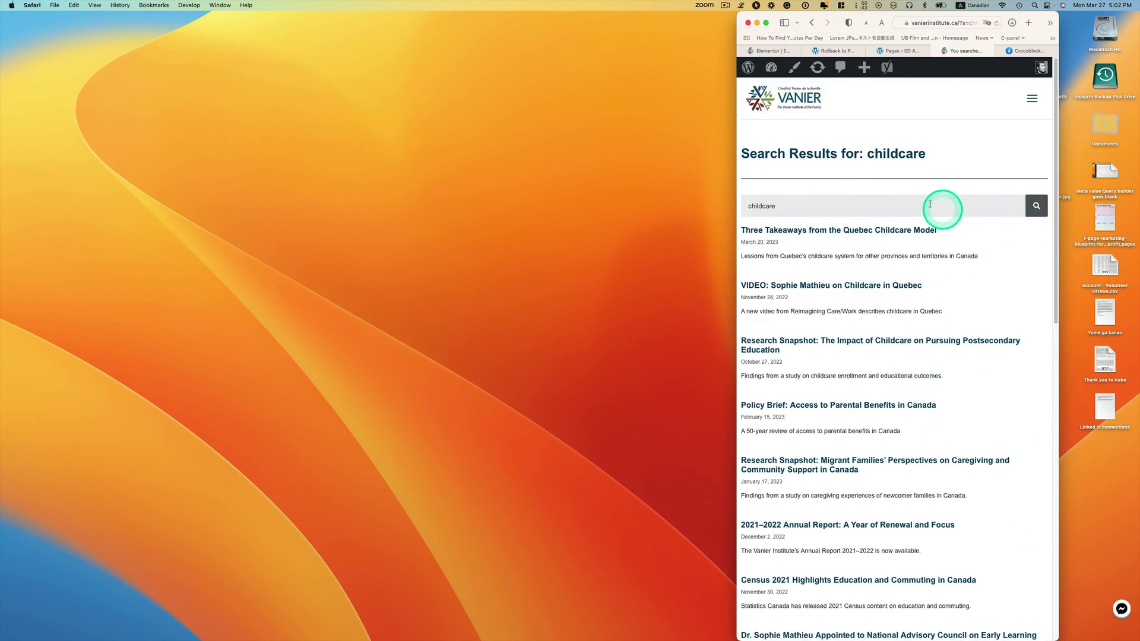
{"action": "scroll", "coordinate": [924, 198], "scroll_direction": "down", "scroll_amount": 1}
{"action": "scroll", "coordinate": [920, 199], "scroll_direction": "up", "scroll_amount": 1}
{"action": "scroll", "coordinate": [918, 199], "scroll_direction": "down", "scroll_amount": 5}
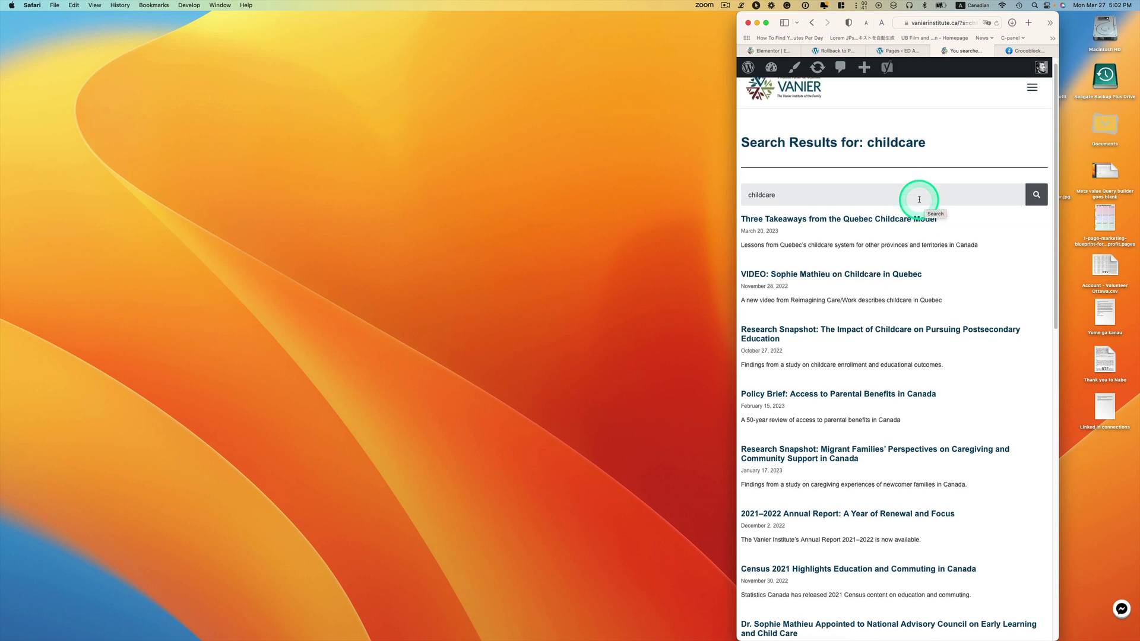
{"action": "scroll", "coordinate": [920, 203], "scroll_direction": "up", "scroll_amount": 2}
{"action": "scroll", "coordinate": [920, 203], "scroll_direction": "up", "scroll_amount": 4}
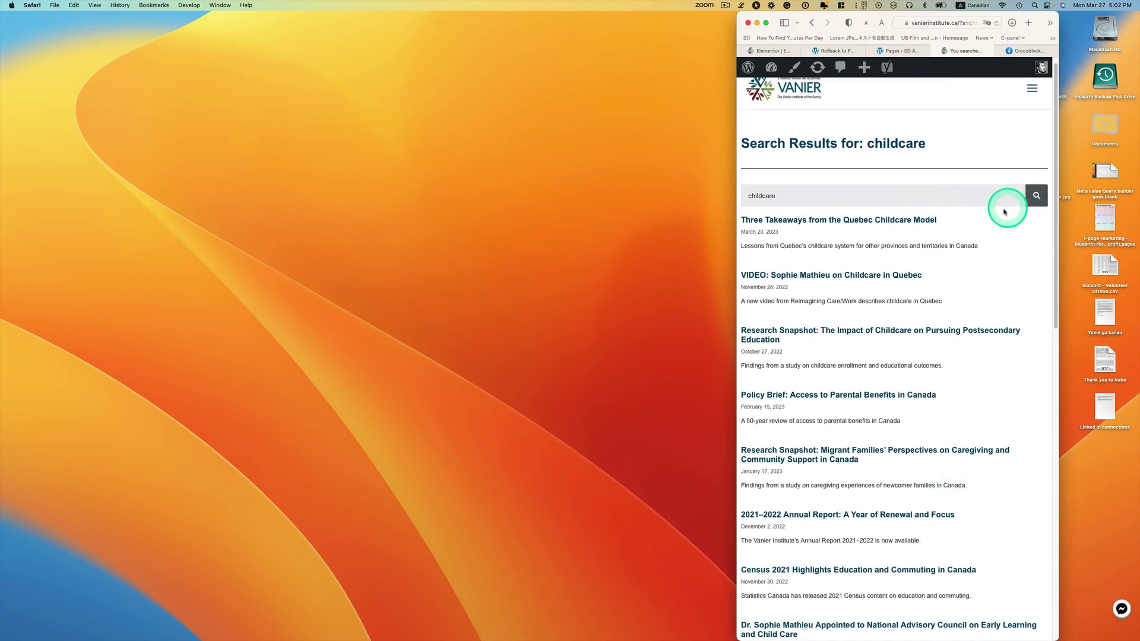
{"action": "left_click_drag", "start_coordinate": [735, 307], "coordinate": [272, 309]}
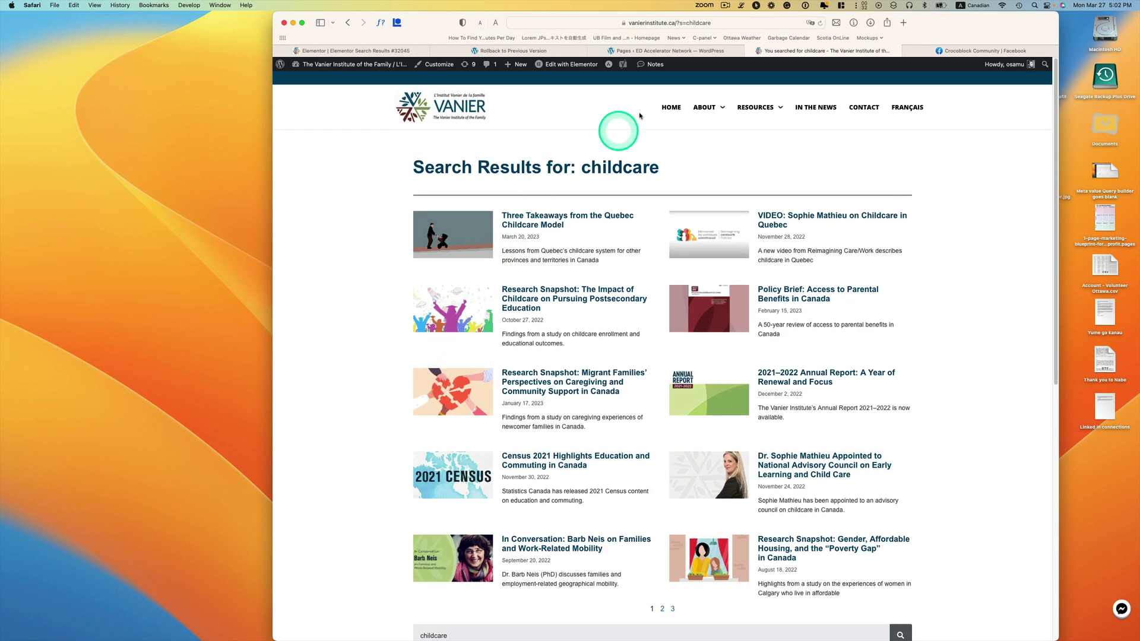